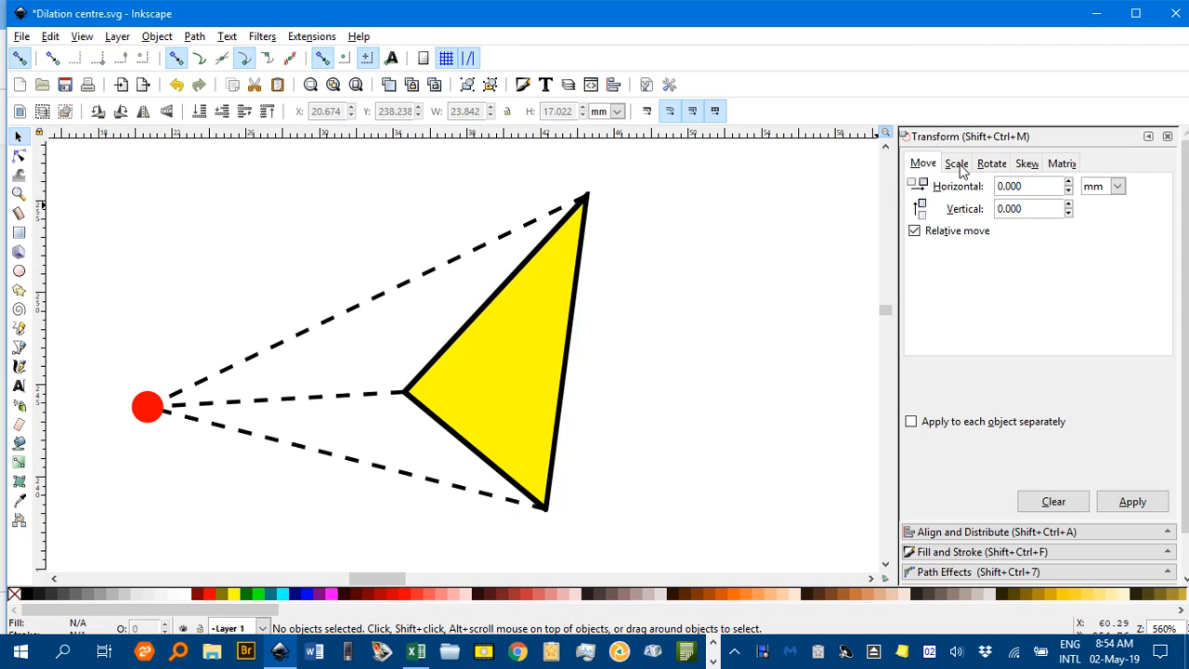
# Draw a small circle about 1.1 mm in diameter in an empty area beside the existing drawing
pyautogui.click(958, 164)
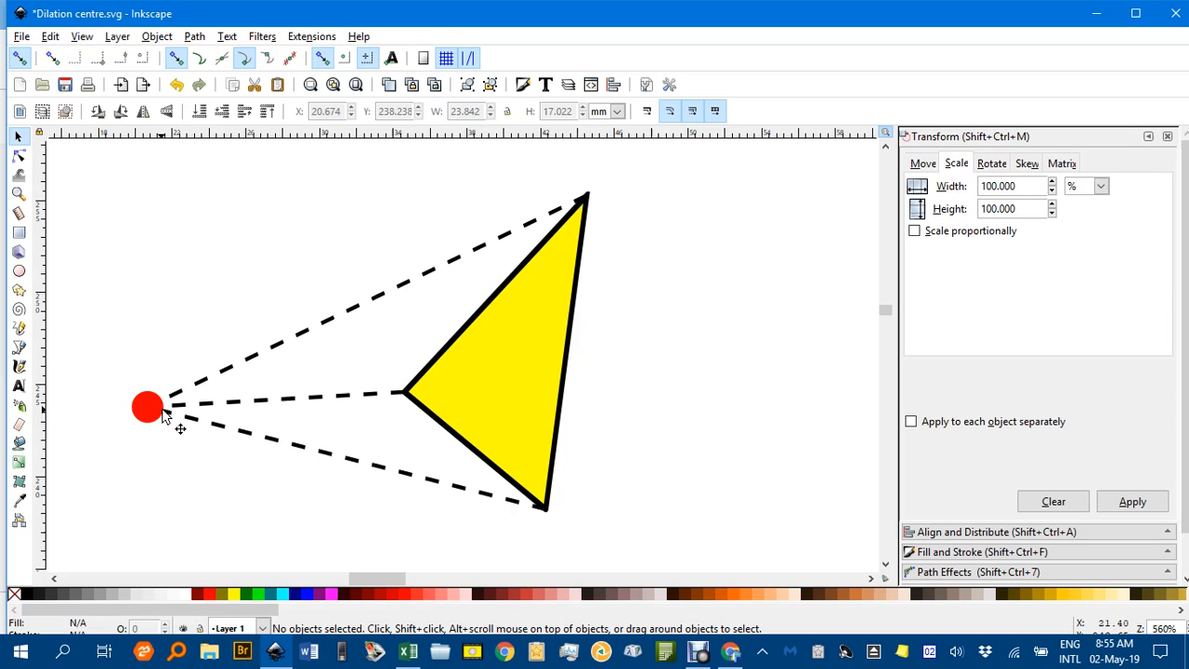
pyautogui.moveTo(571, 411)
pyautogui.mouseDown()
pyautogui.moveTo(419, 387)
pyautogui.moveTo(78, 389)
pyautogui.mouseUp()
pyautogui.moveTo(309, 379); pyautogui.dragTo(201, 379)
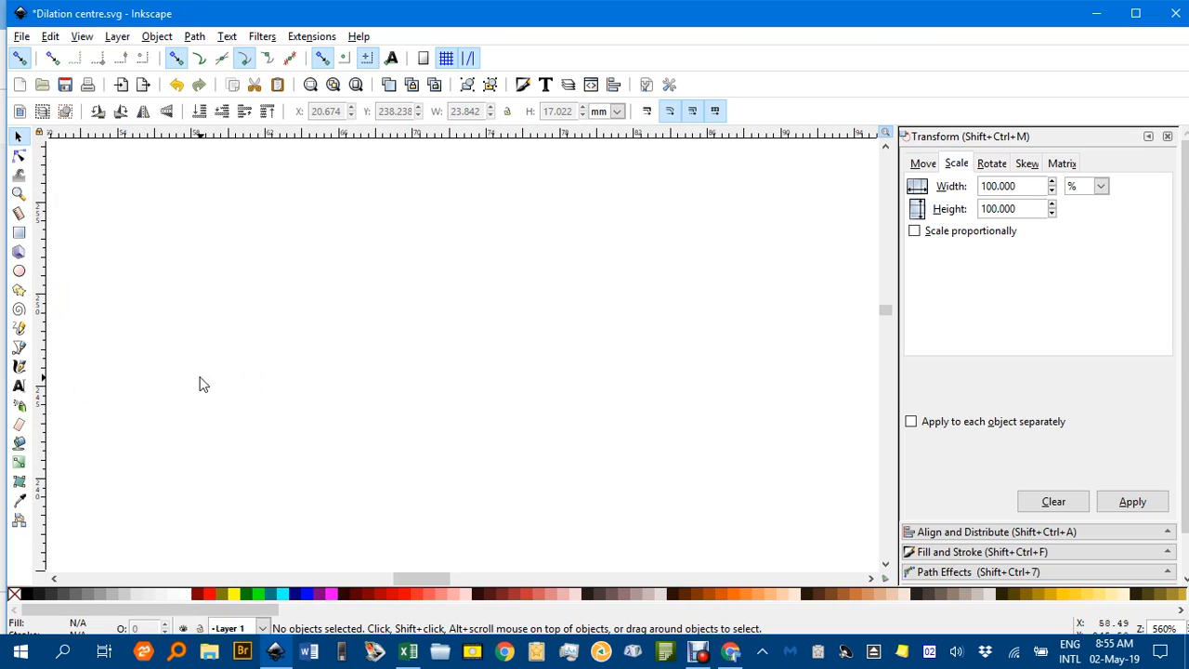
pyautogui.click(19, 272)
pyautogui.moveTo(222, 333); pyautogui.dragTo(244, 356)
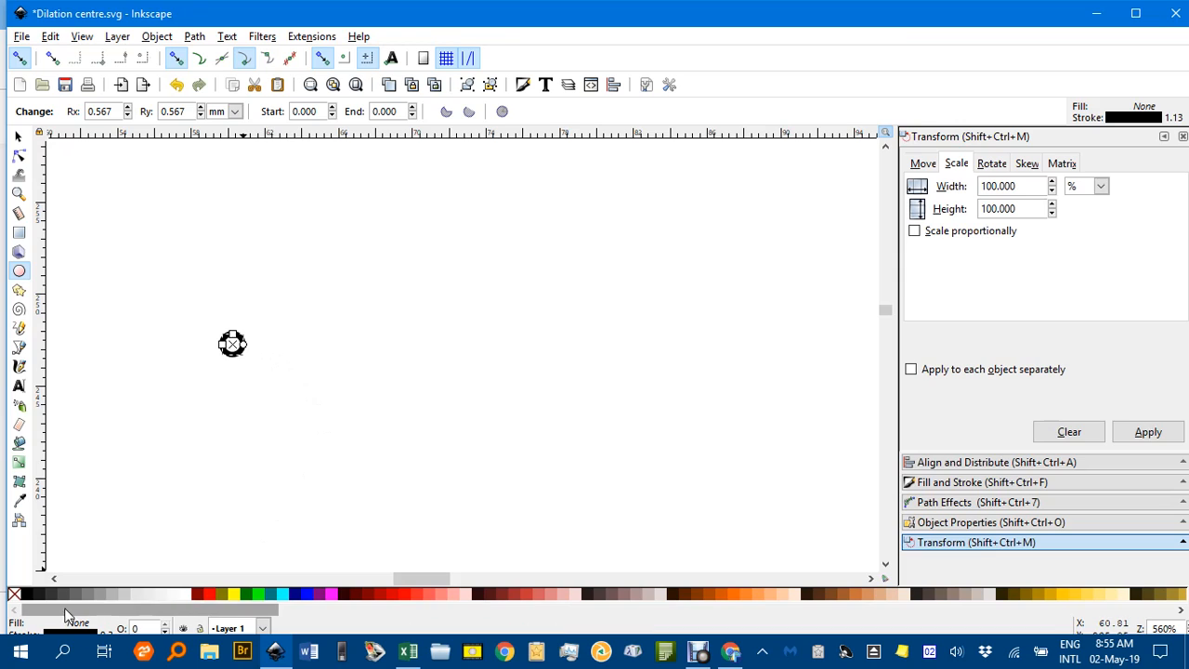
# Remove the small circle's outline and fill it with red
pyautogui.click(235, 594)
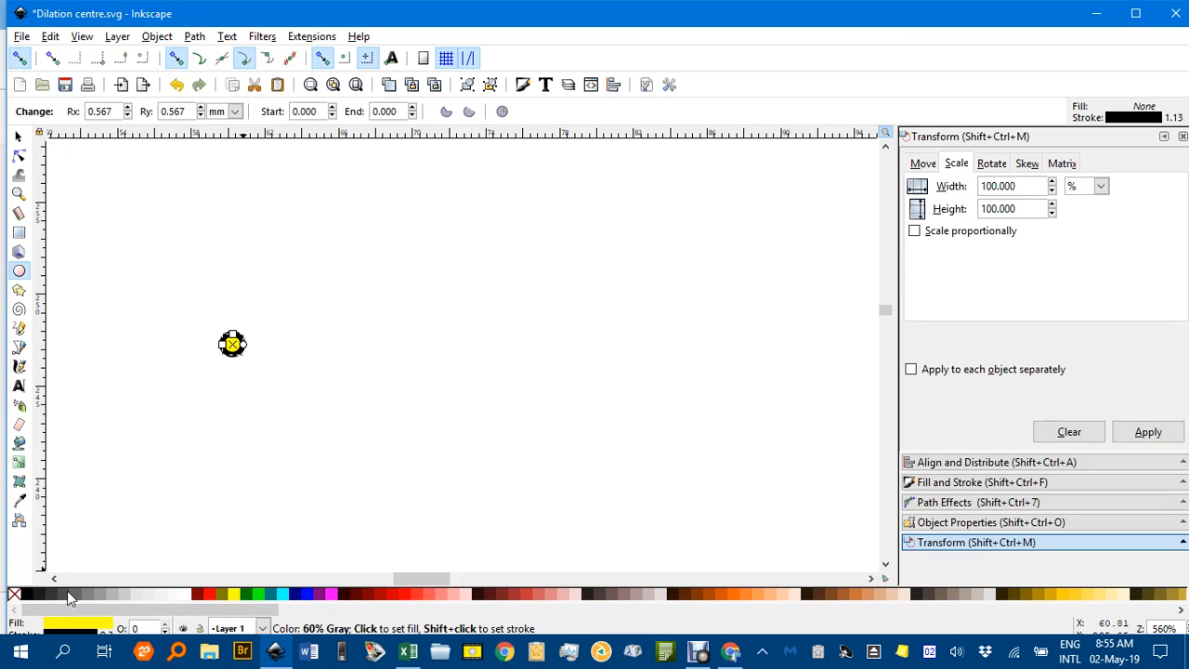
pyautogui.keyDown('shift'); pyautogui.click(14, 595); pyautogui.keyUp('shift')
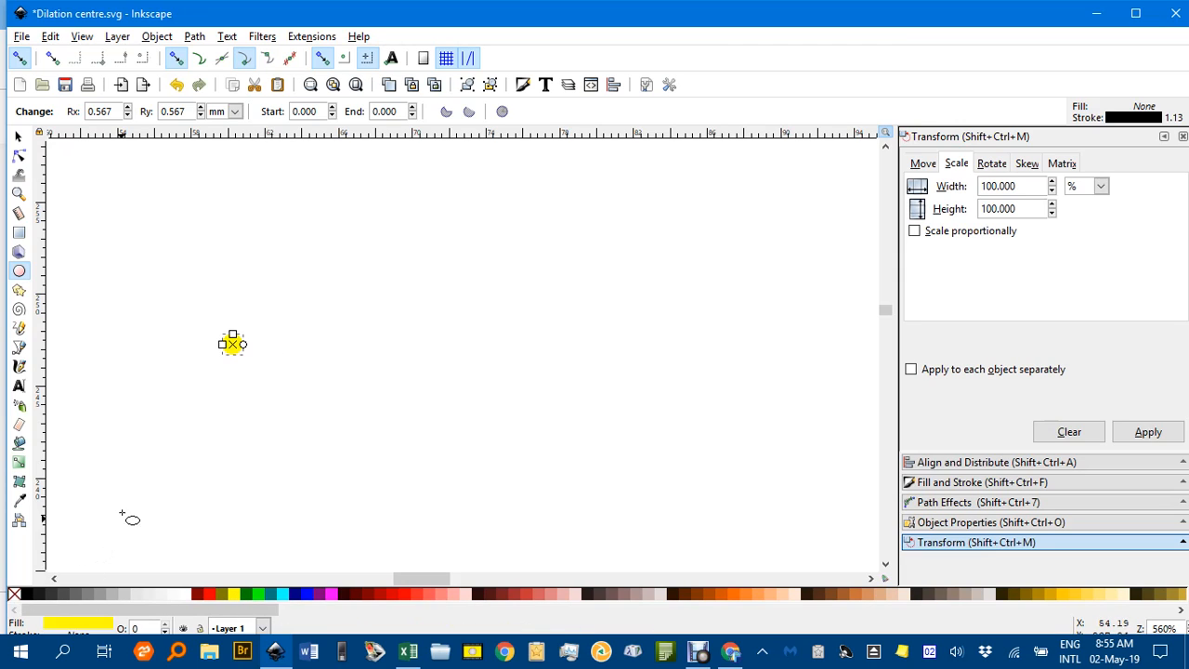
pyautogui.click(17, 137)
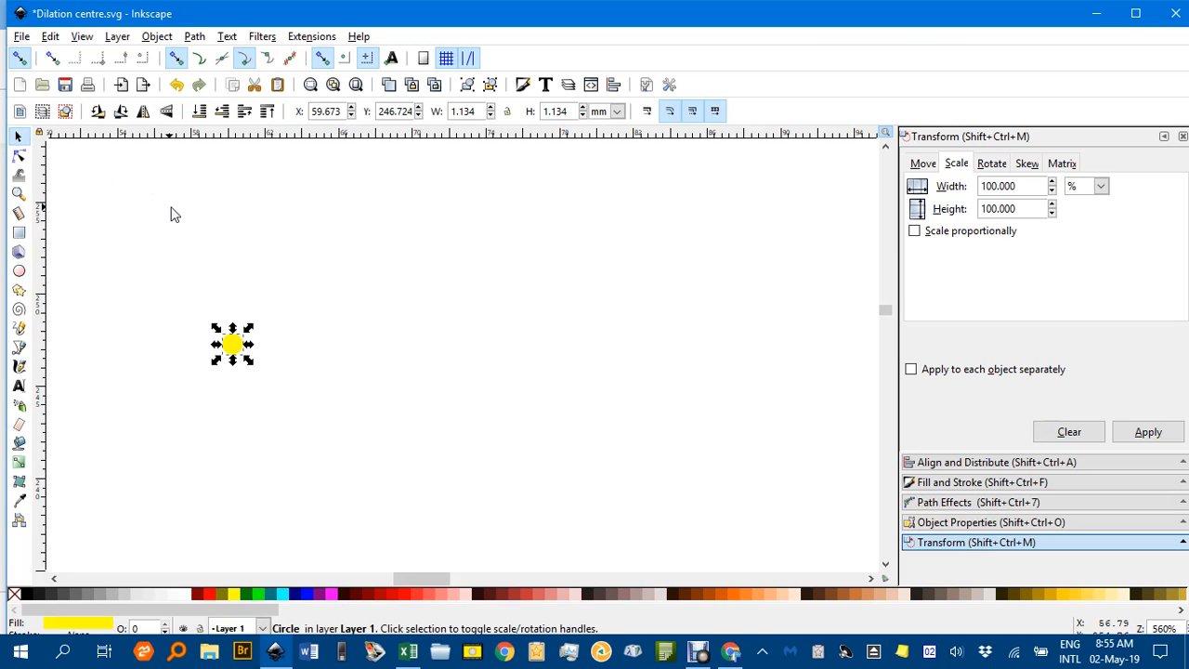
pyautogui.click(220, 302)
pyautogui.click(234, 347)
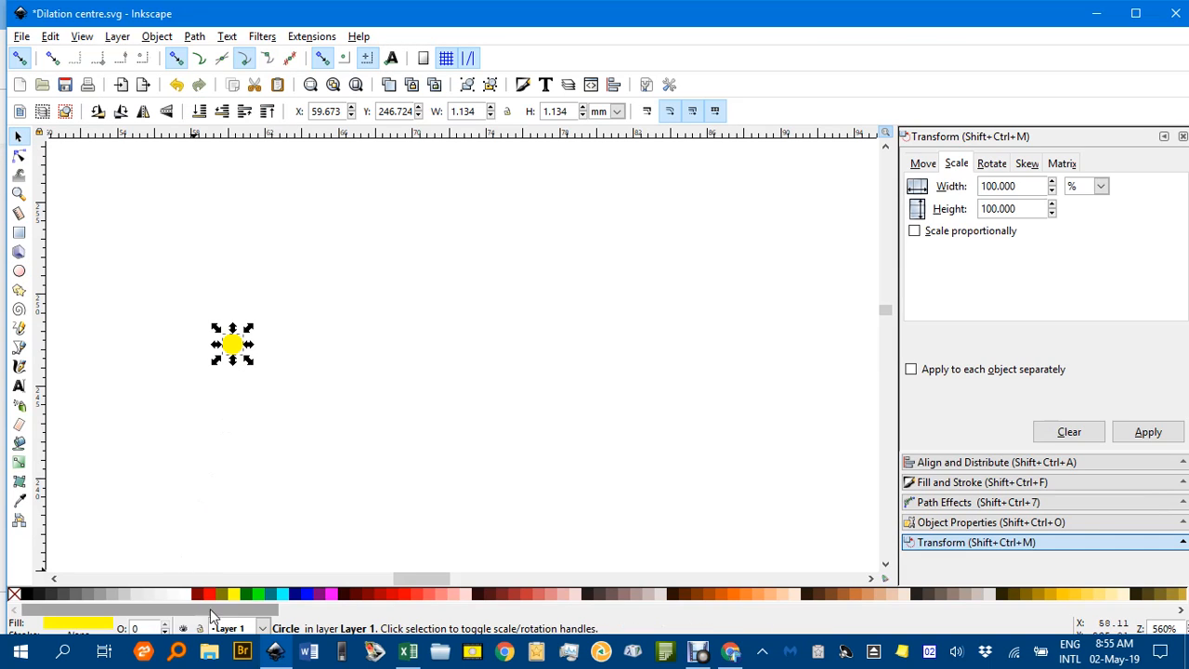
pyautogui.click(210, 595)
pyautogui.click(234, 502)
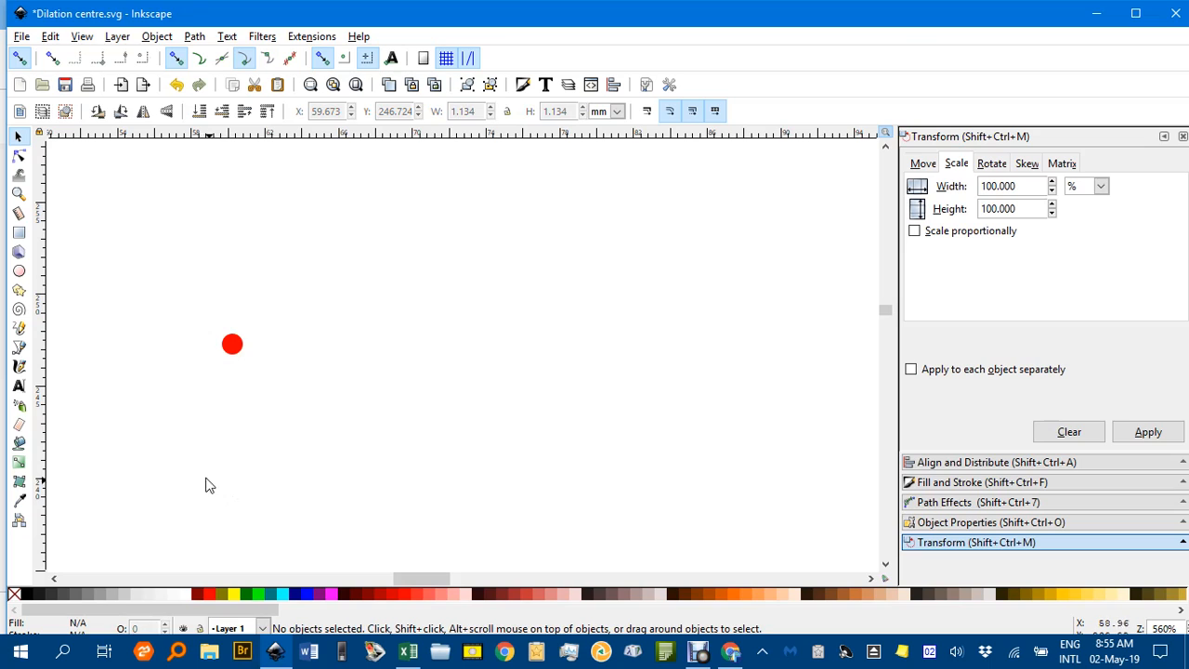
# Draw a closed four-sided arrowhead about 5.8 mm wide and 7.7 mm high, east of the red circle, and fill it blue
pyautogui.click(18, 346)
pyautogui.click(485, 270)
pyautogui.click(555, 410)
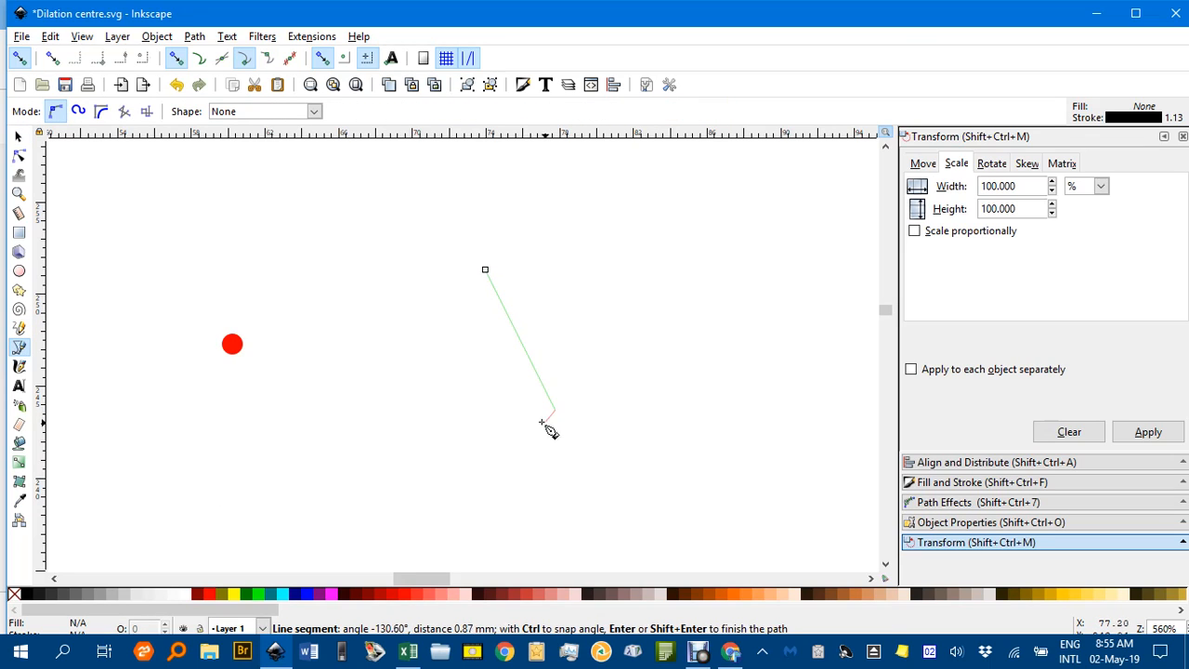
pyautogui.click(448, 397)
pyautogui.click(482, 367)
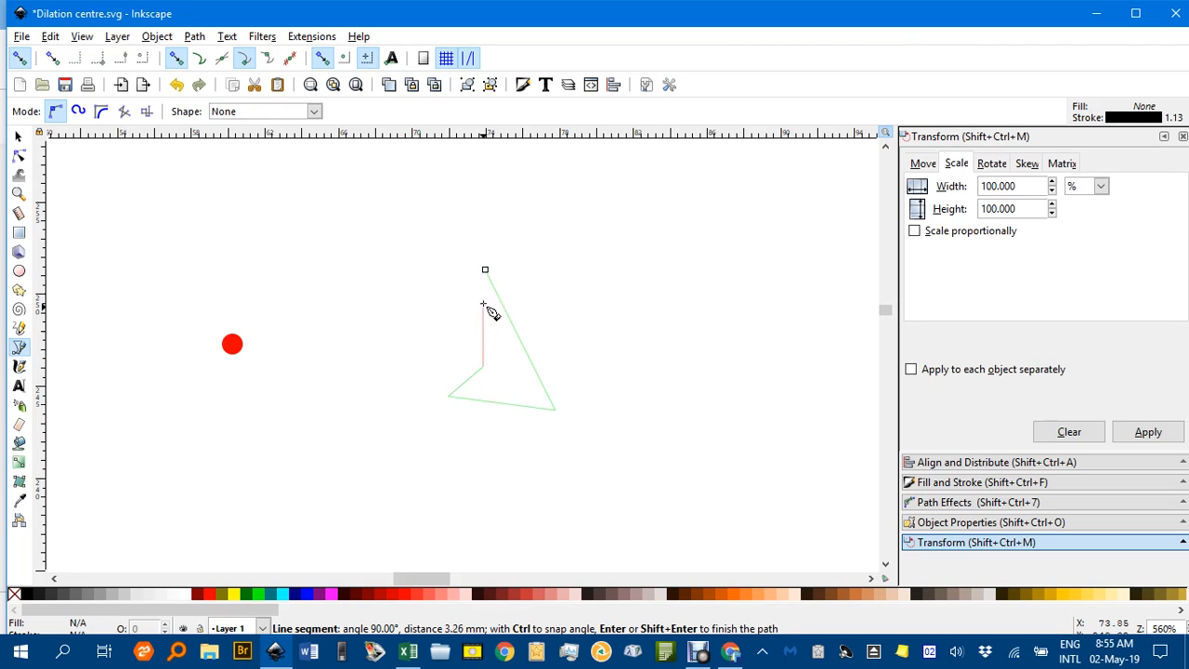
pyautogui.click(484, 271)
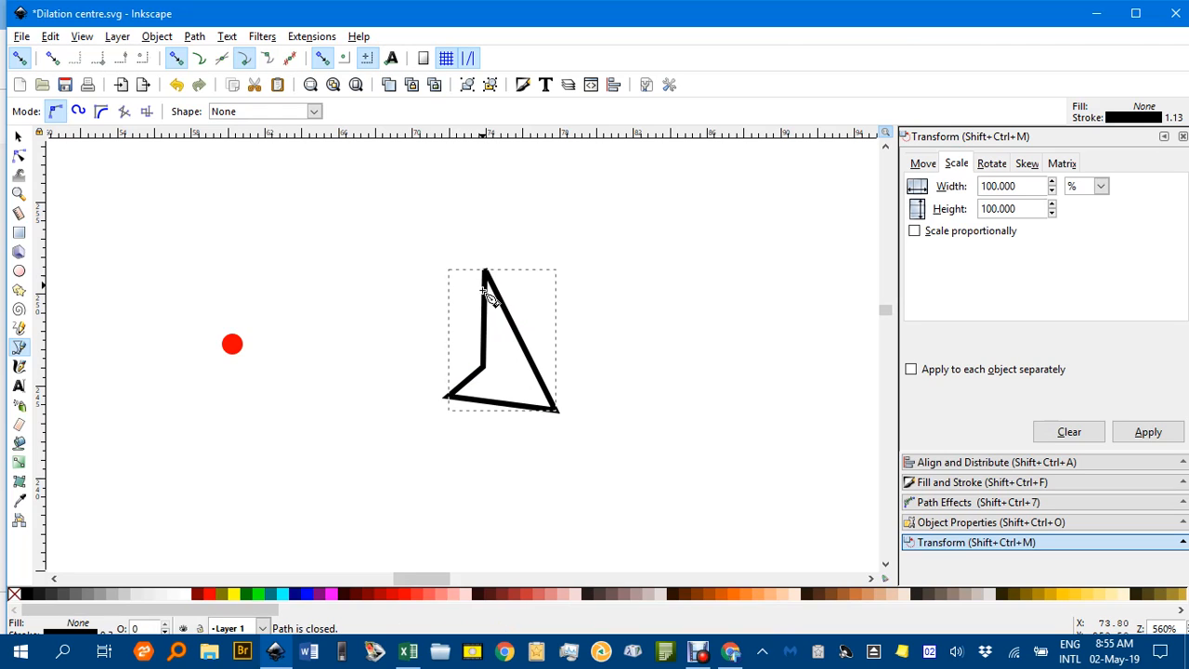
pyautogui.click(314, 591)
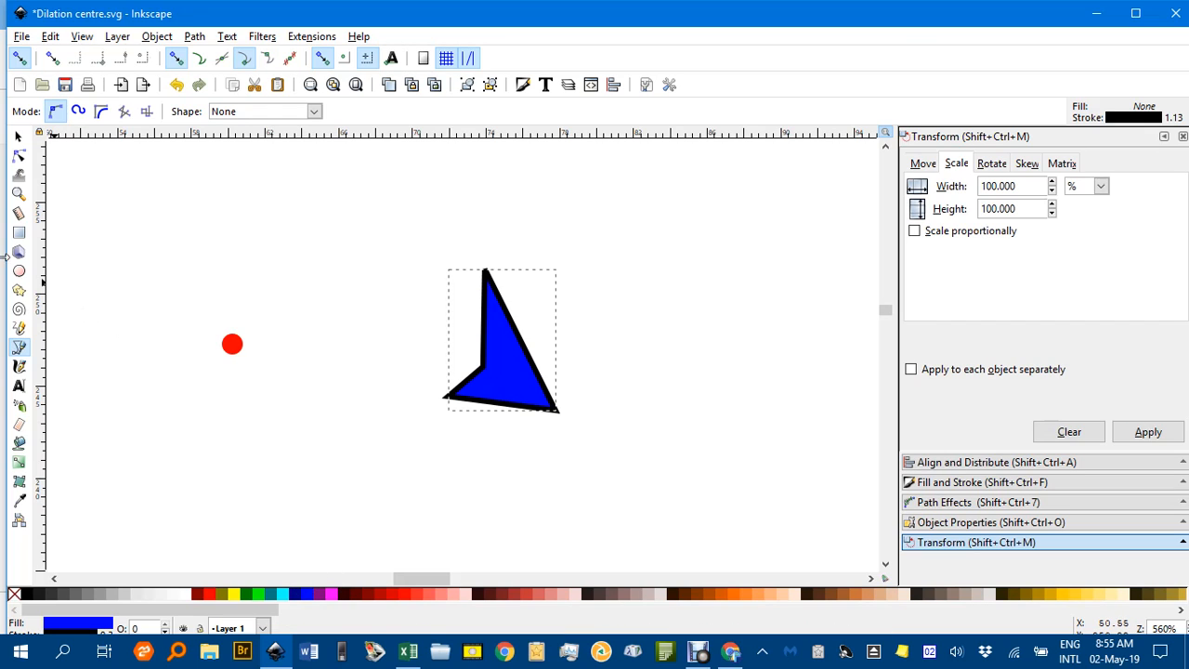
# Move the blue shape's rotation centre onto the centre of the red circle
pyautogui.click(18, 137)
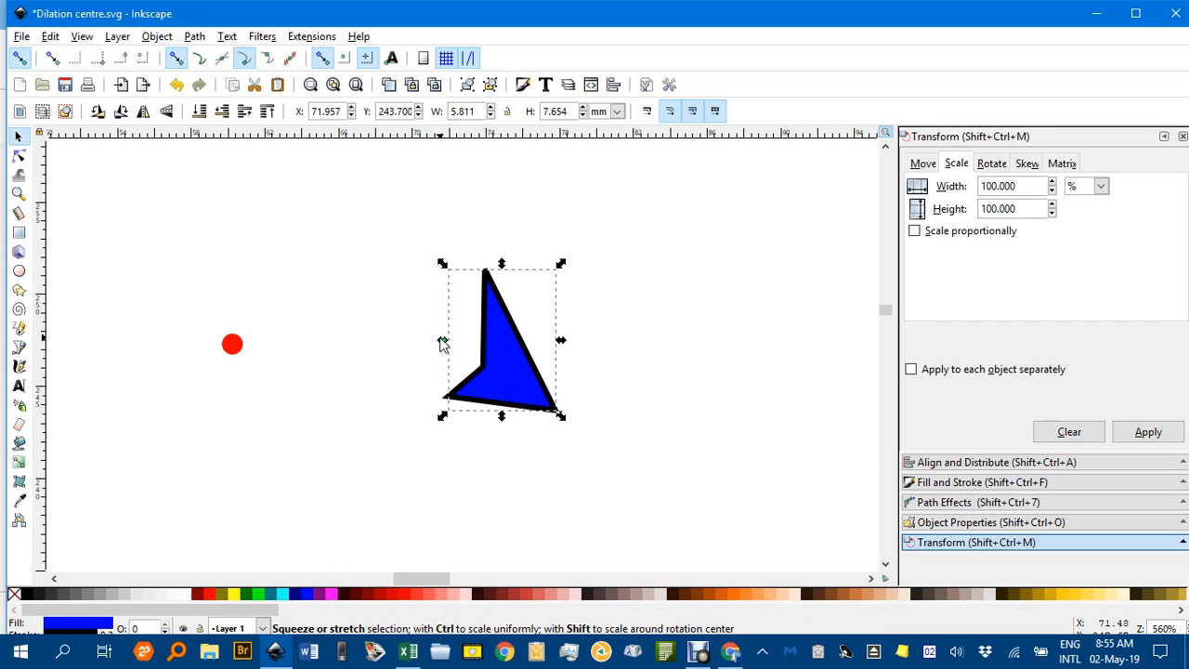
pyautogui.click(502, 386)
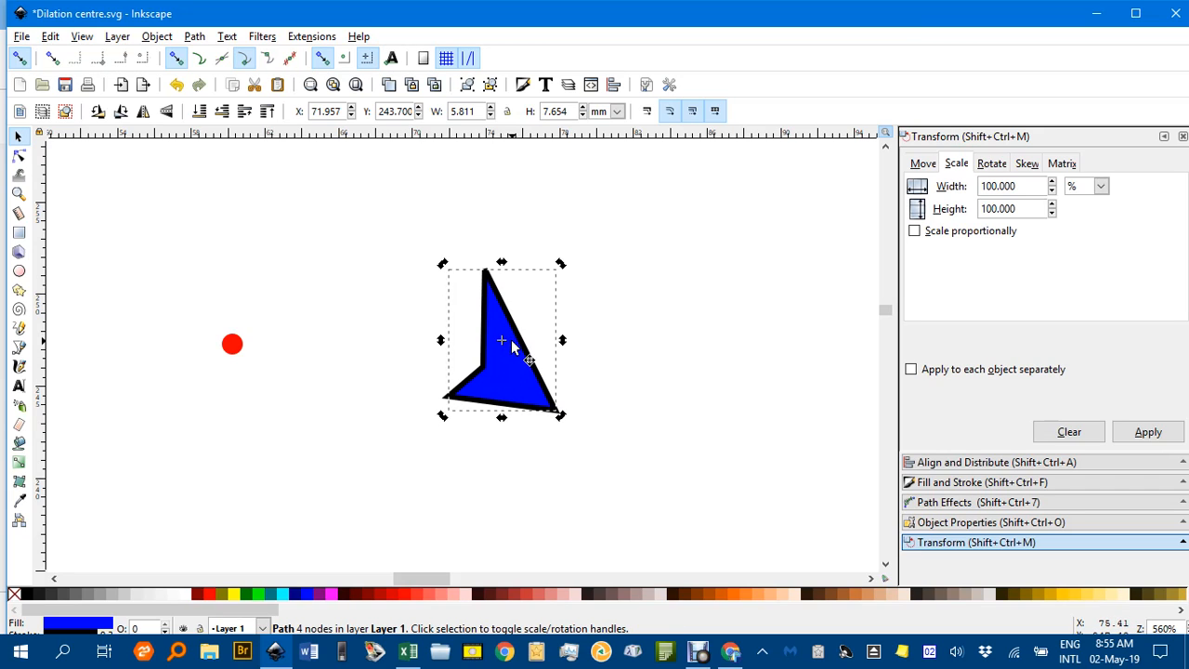
pyautogui.moveTo(503, 341); pyautogui.dragTo(232, 346)
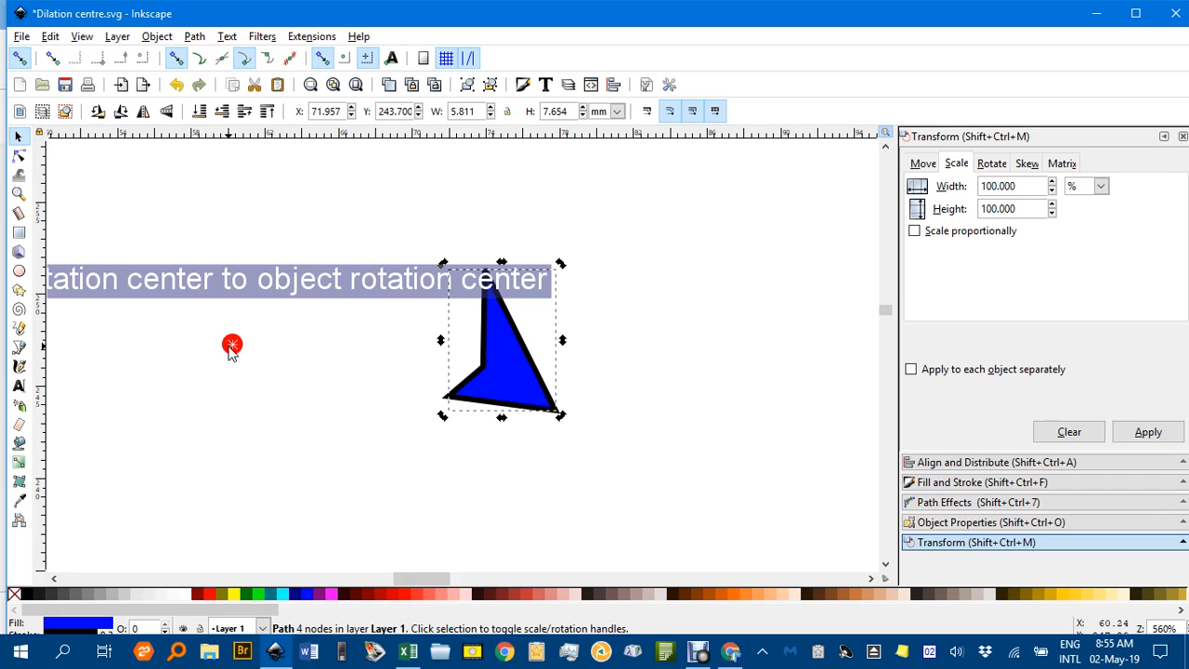
pyautogui.click(366, 60)
pyautogui.click(615, 339)
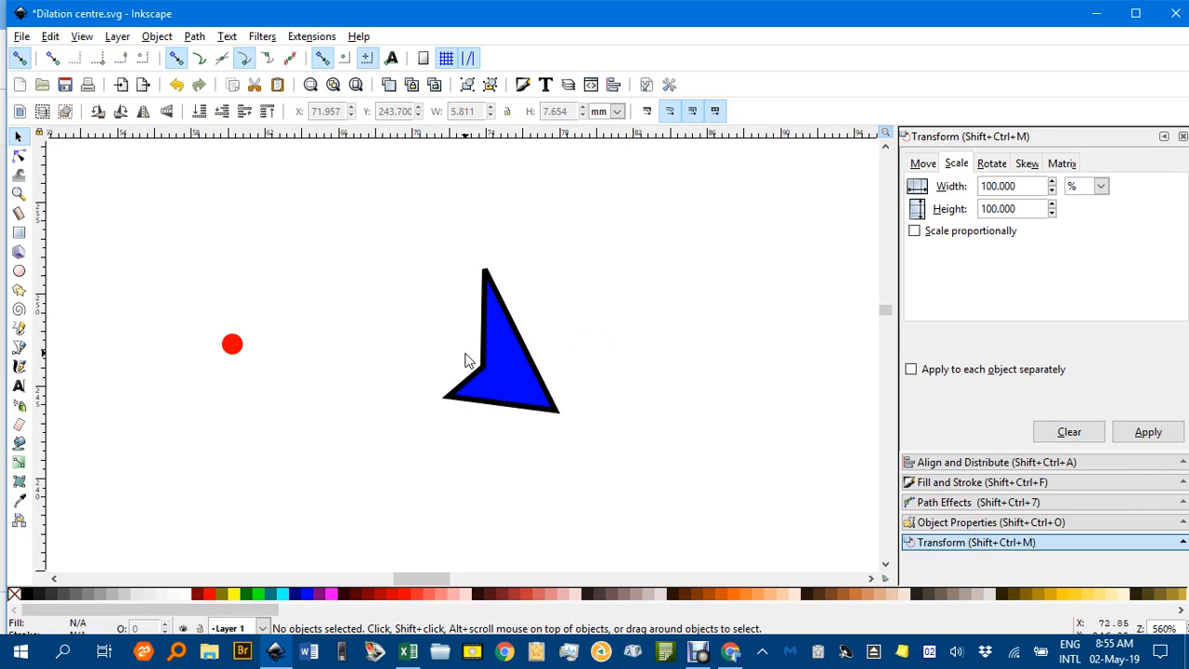
# Scale the blue shape proportionally around the red circle's centre until it is about 3.9 mm wide and 5.2 mm high
pyautogui.click(503, 361)
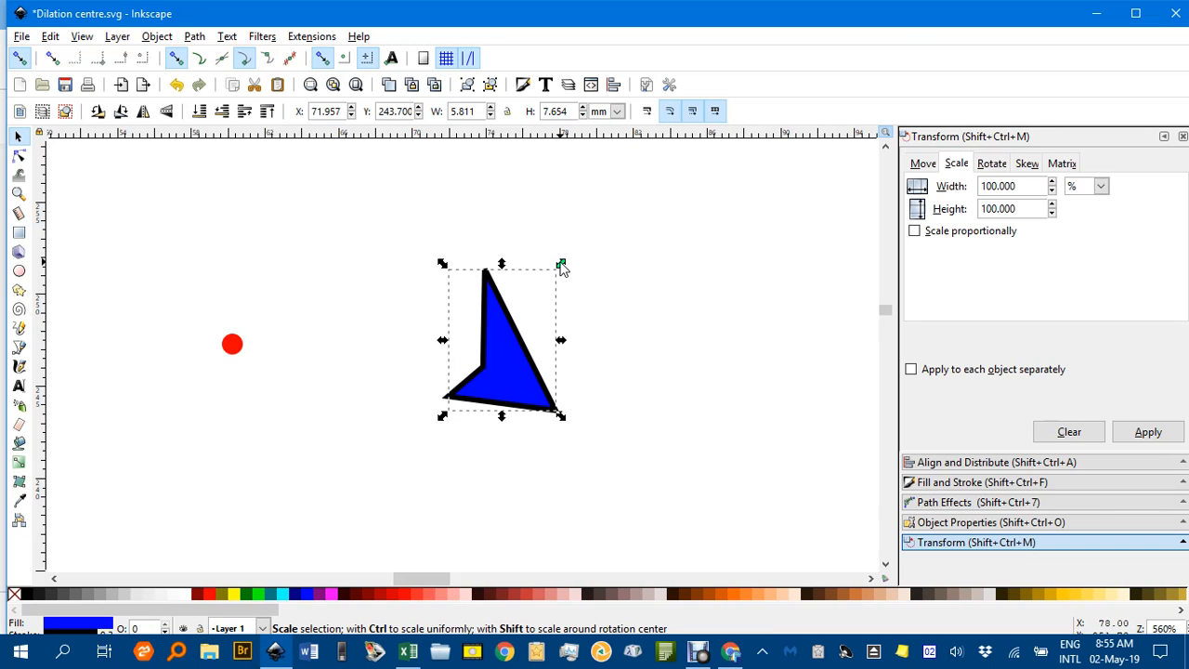
pyautogui.moveTo(562, 269); pyautogui.dragTo(623, 279)
pyautogui.hotkey('ctrl', 'z')
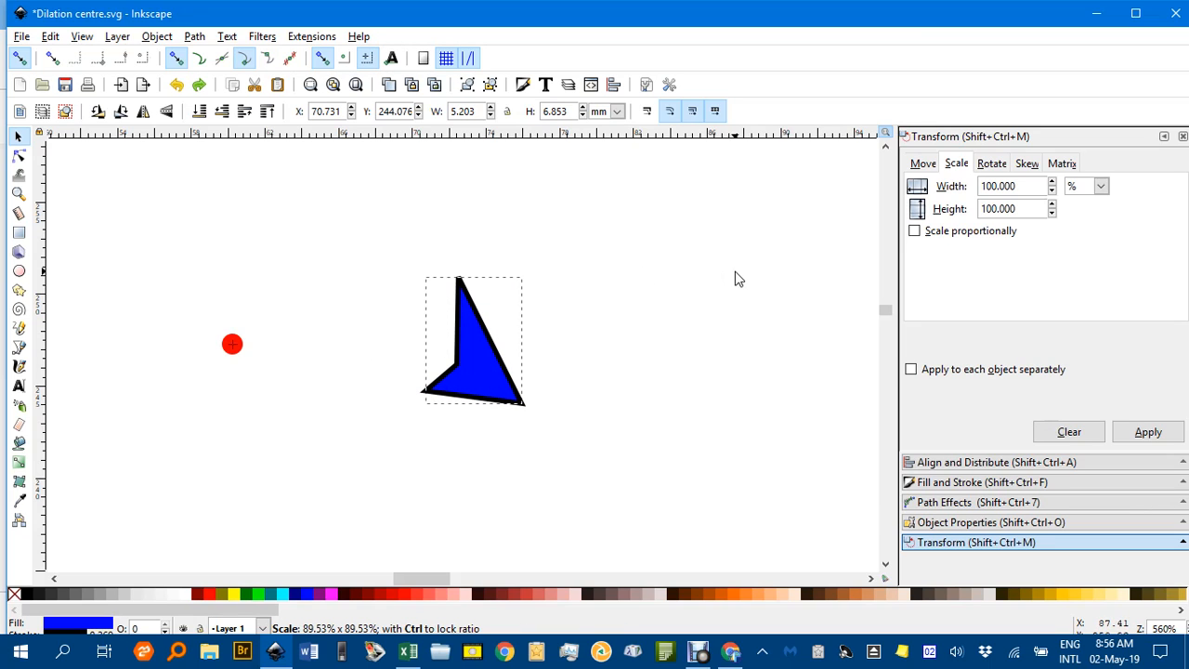
pyautogui.moveTo(736, 279); pyautogui.dragTo(736, 279)
pyautogui.moveTo(526, 271); pyautogui.dragTo(688, 251)
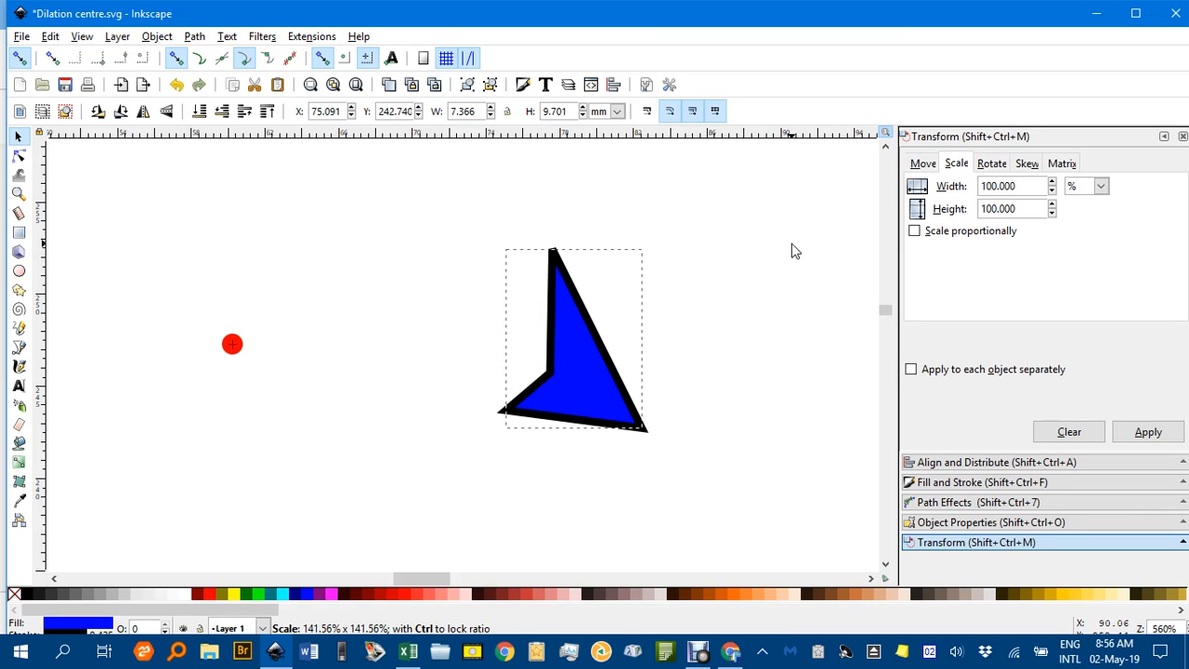
pyautogui.moveTo(794, 251); pyautogui.dragTo(795, 251)
pyautogui.moveTo(647, 247); pyautogui.dragTo(459, 221)
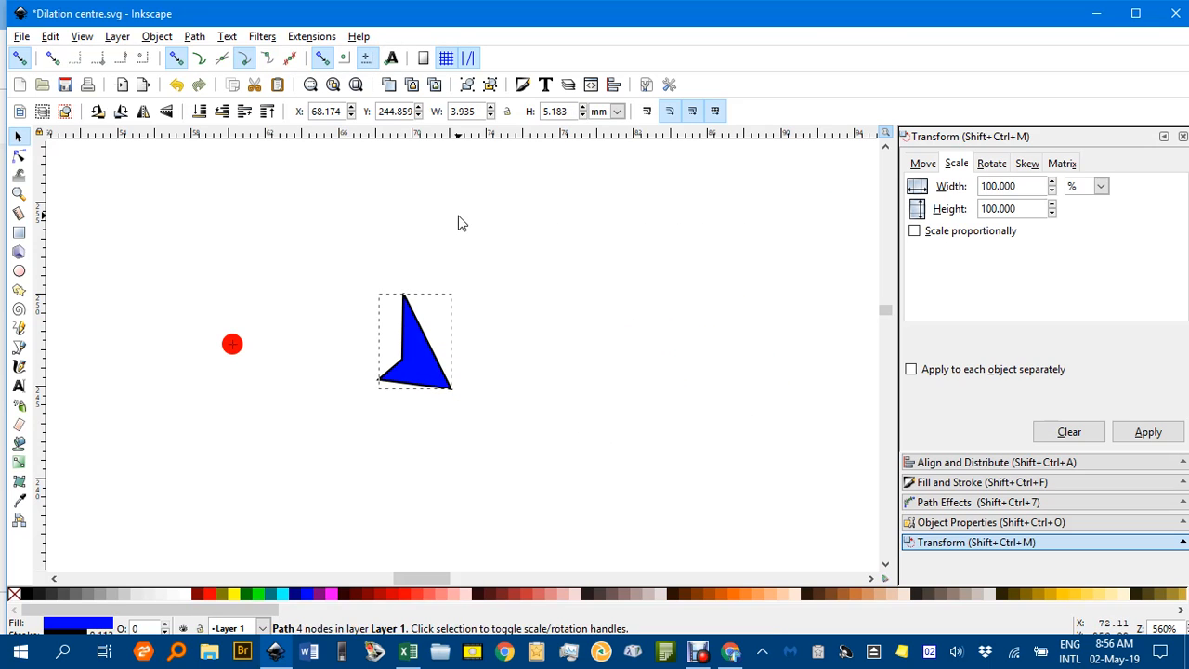
pyautogui.click(536, 280)
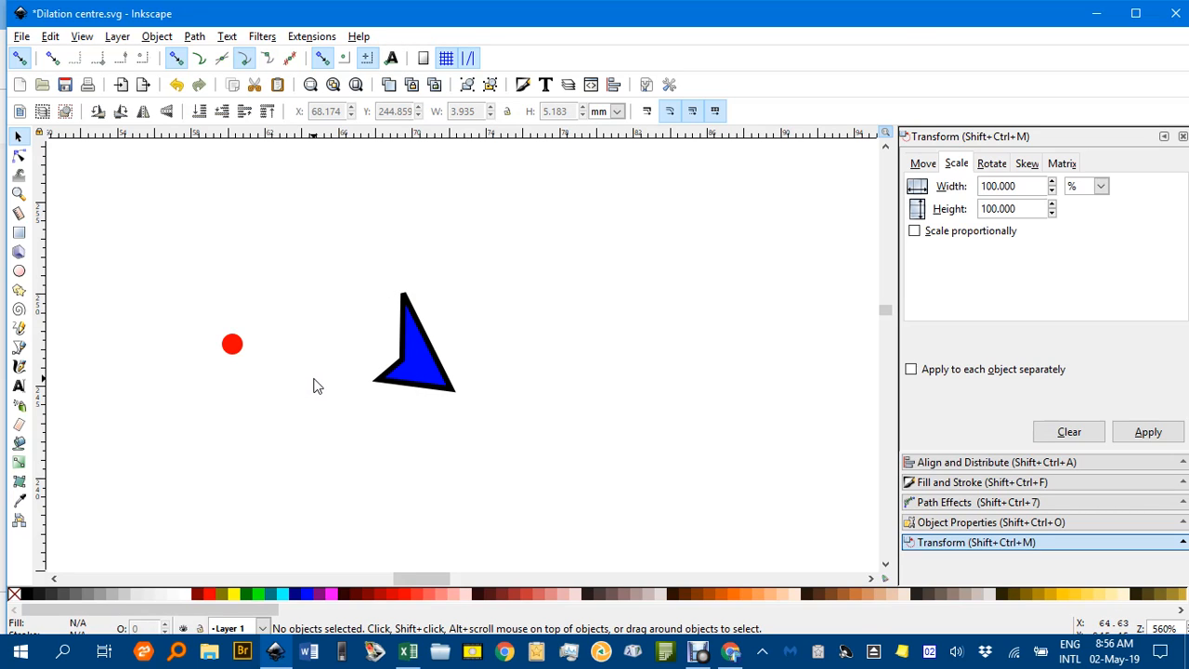
# Draw straight lines from the red circle's centre to the blue shape's top corner, lower-left corner and inner notch
pyautogui.press('b')
pyautogui.scroll(2, 307, 345)
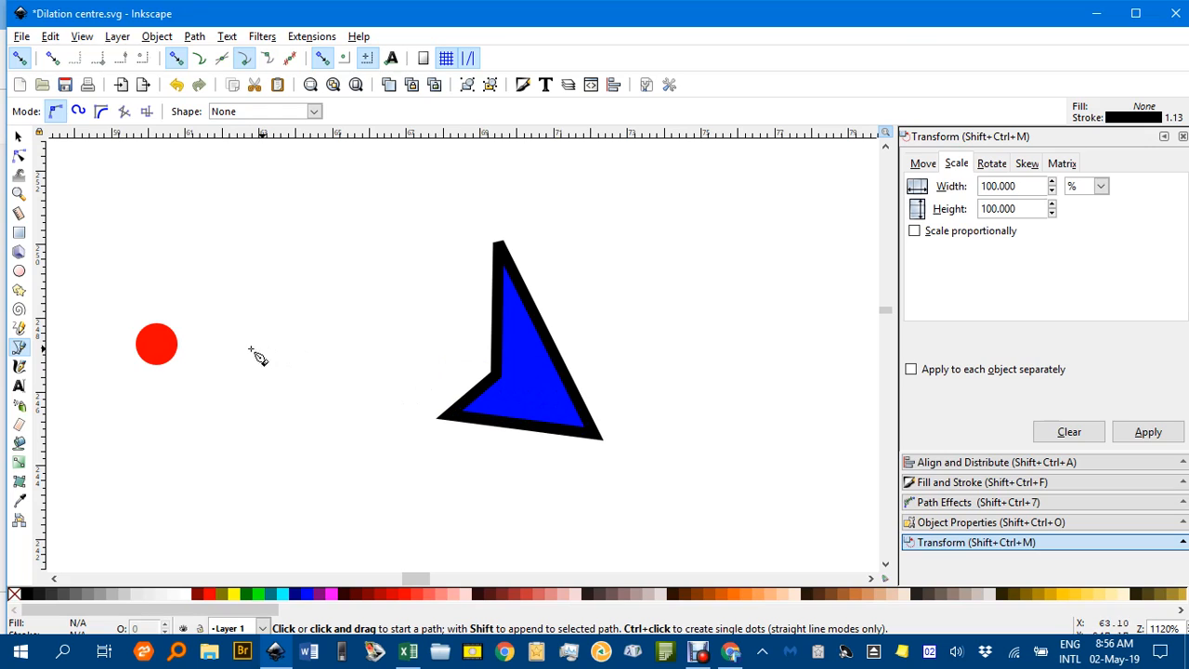
pyautogui.click(157, 344)
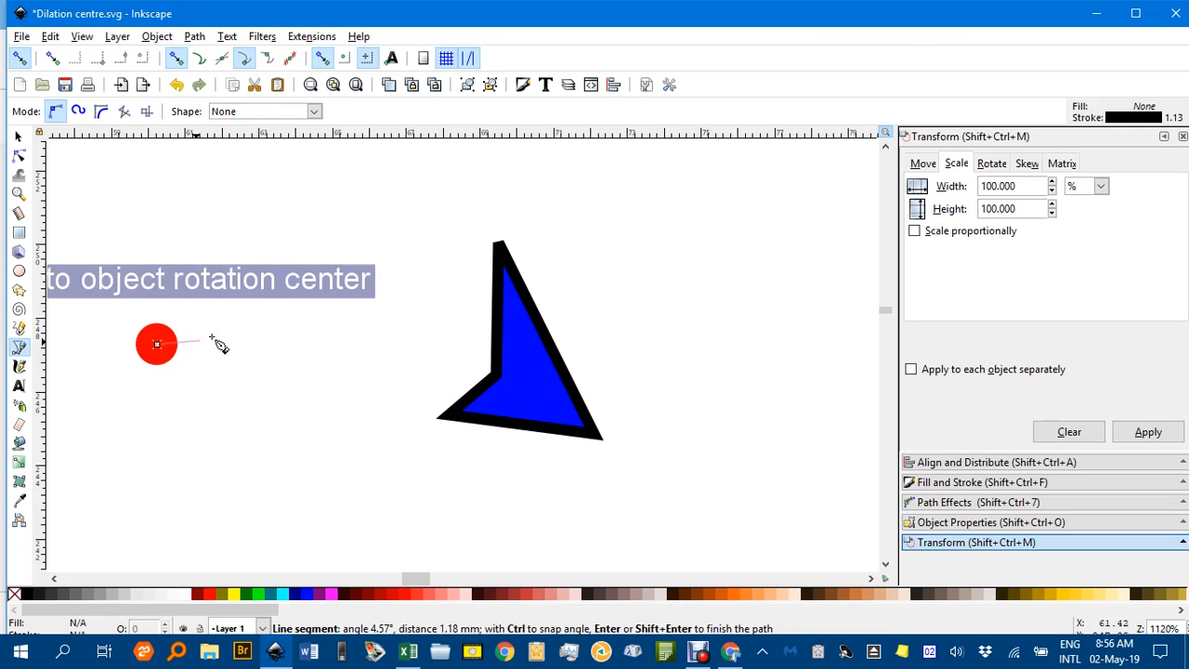
pyautogui.doubleClick(498, 246)
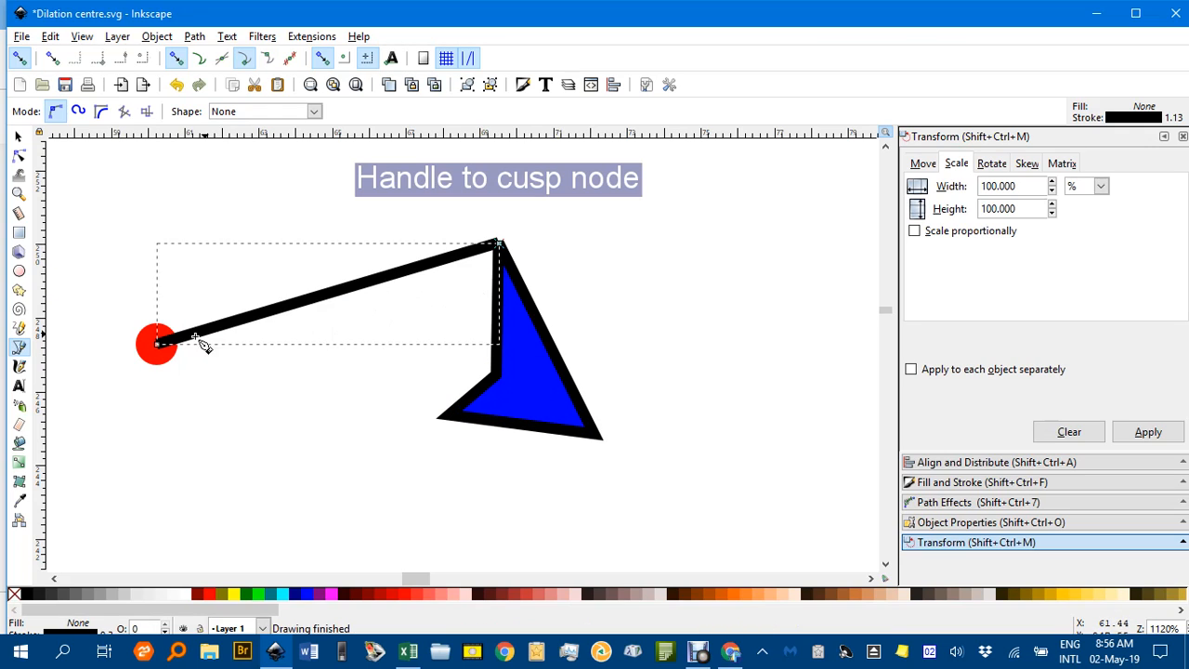
pyautogui.click(159, 346)
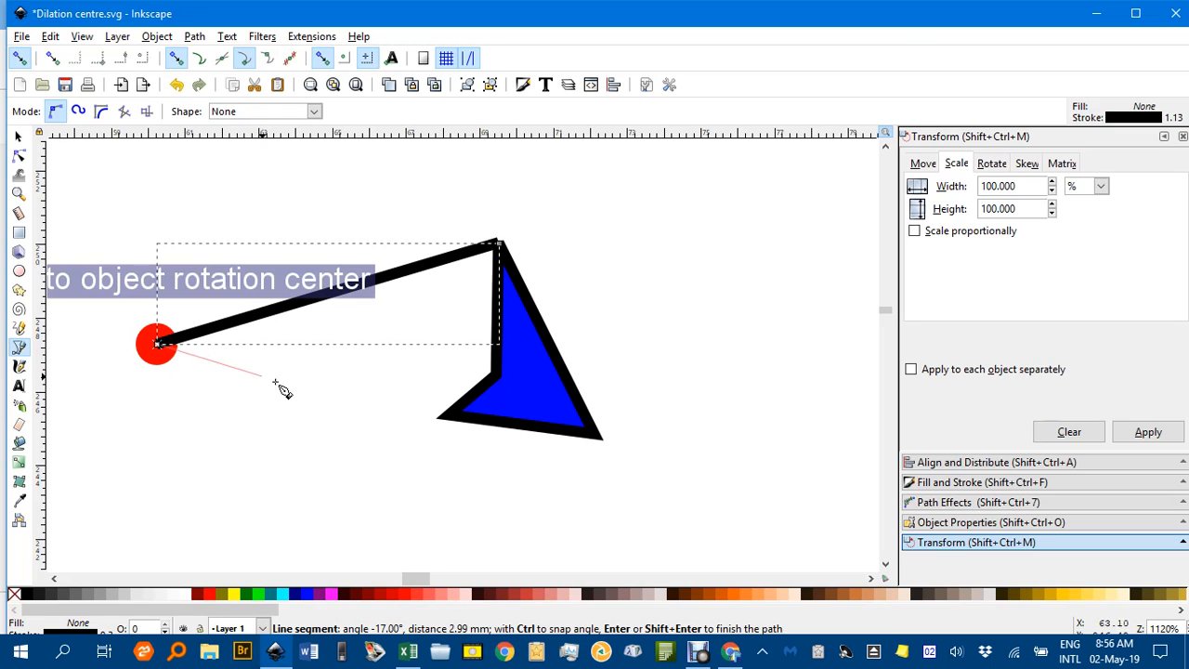
pyautogui.doubleClick(441, 420)
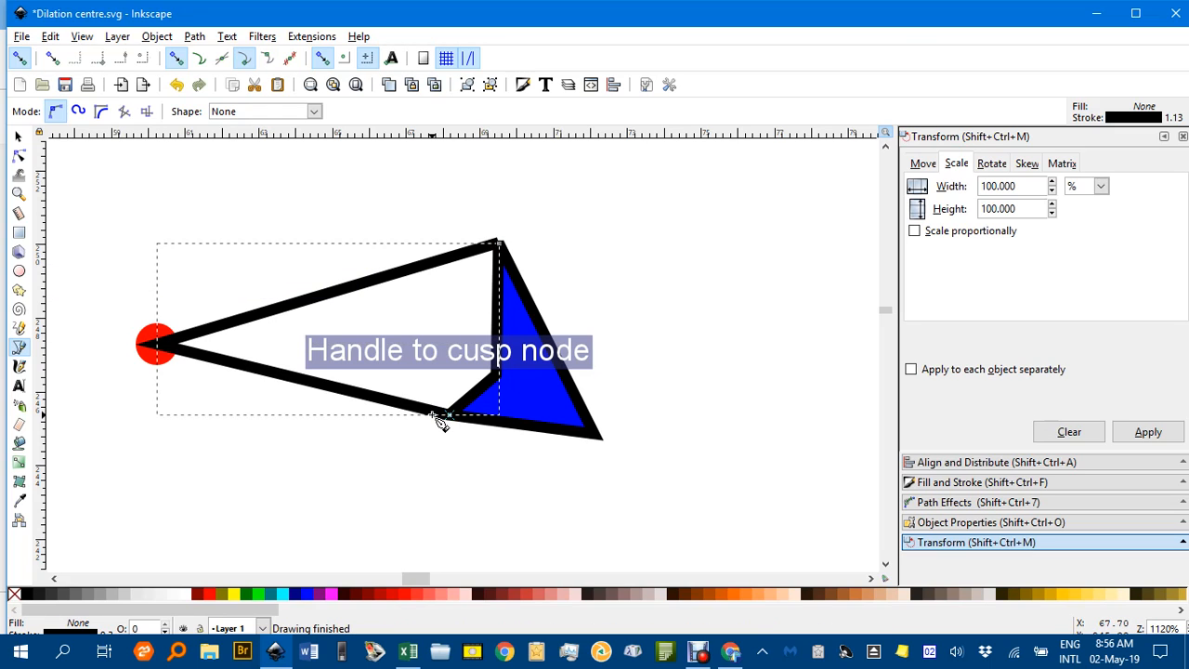
pyautogui.click(153, 346)
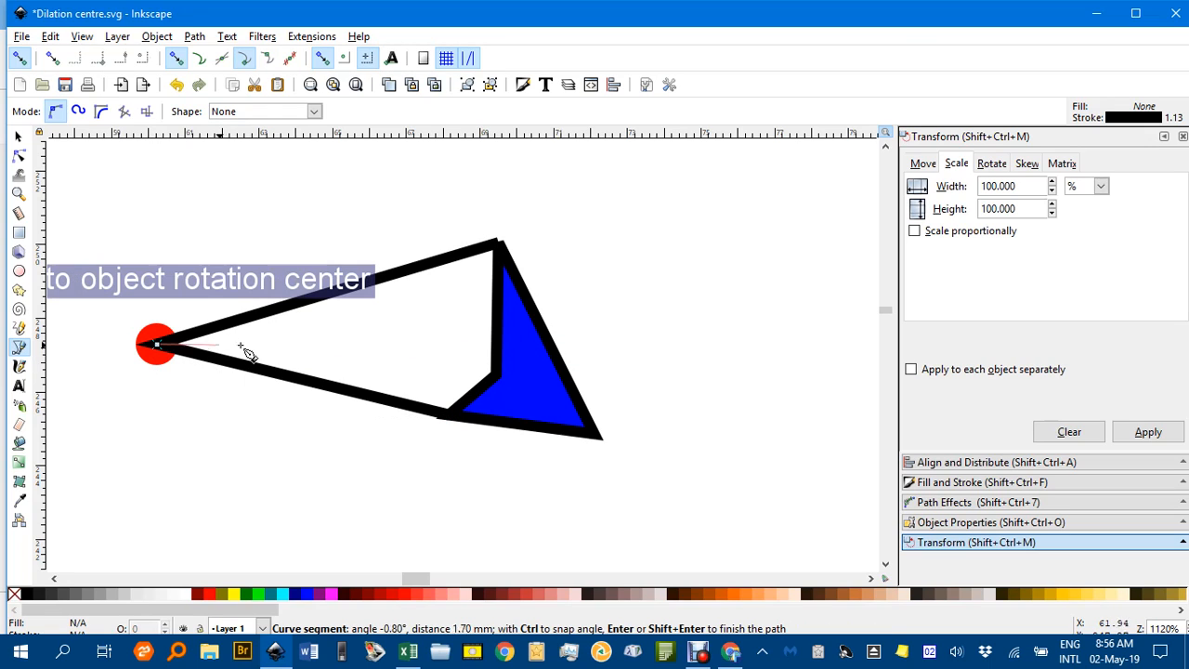
pyautogui.doubleClick(494, 375)
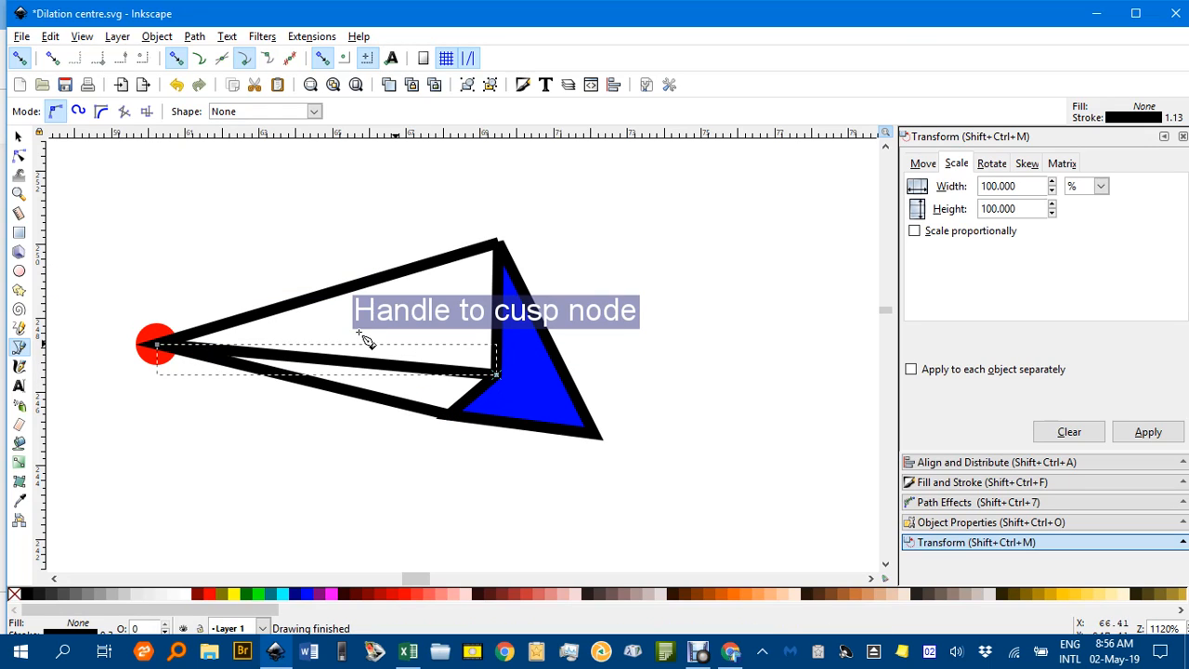
# Set the stroke width of the line running to the blue shape's notch to 0.1 mm
pyautogui.click(17, 137)
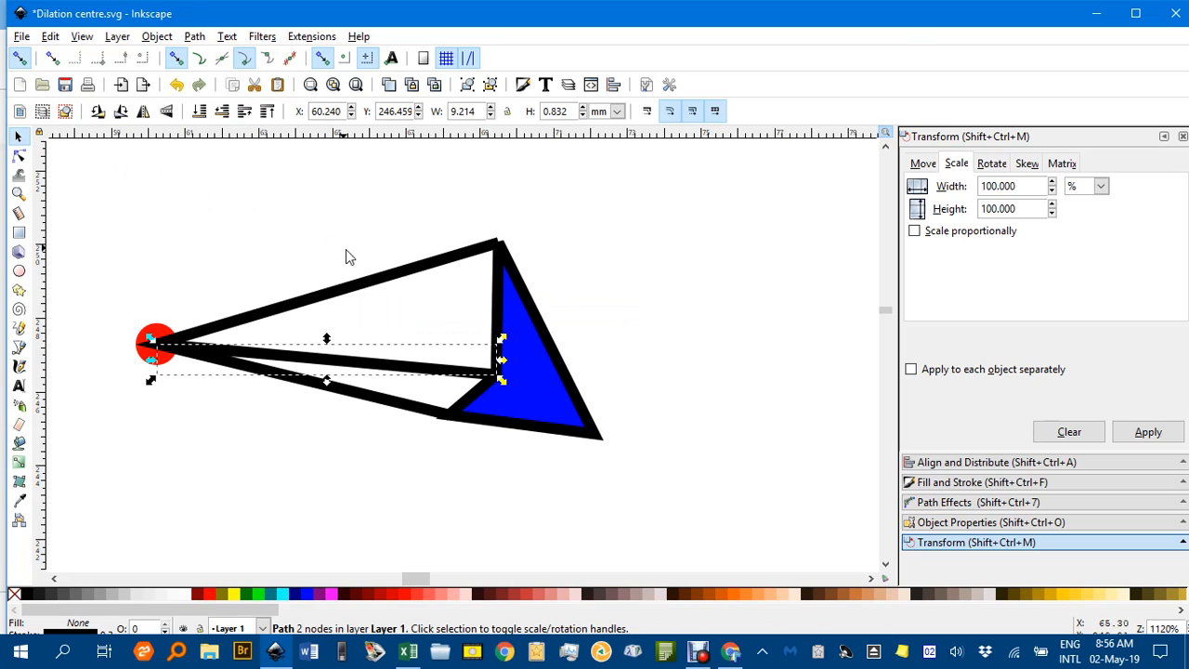
pyautogui.keyDown('shift'); pyautogui.click(374, 290); pyautogui.keyUp('shift')
pyautogui.keyDown('shift'); pyautogui.click(382, 406); pyautogui.keyUp('shift')
pyautogui.click(954, 480)
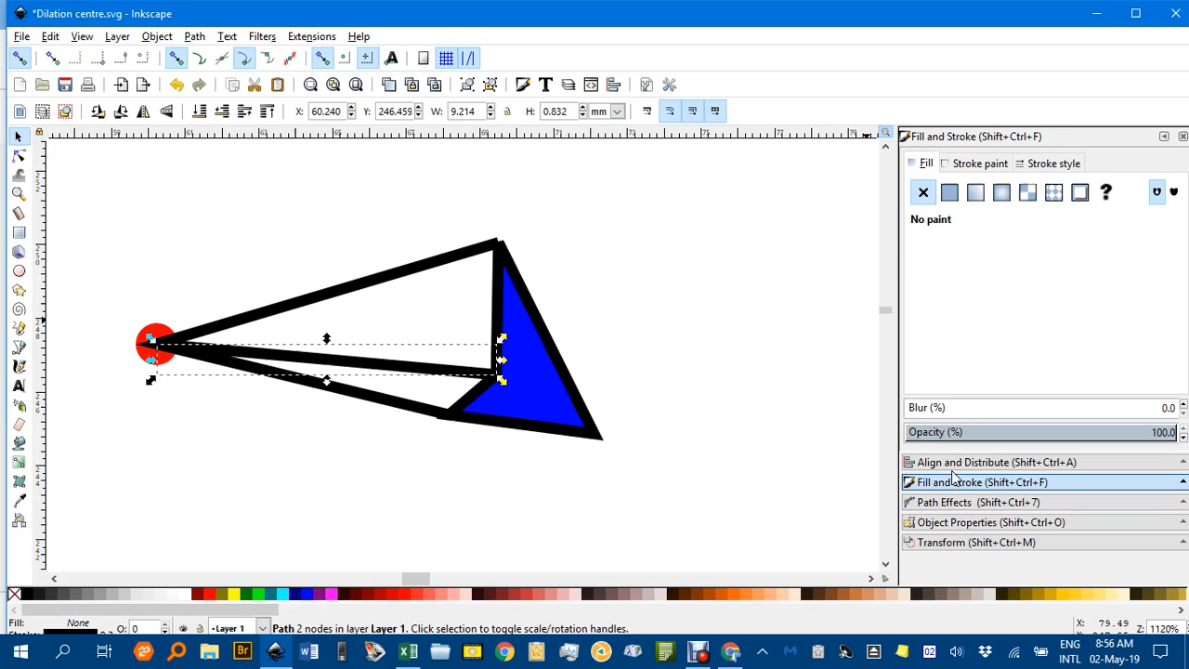
pyautogui.click(1055, 163)
pyautogui.click(1049, 195)
pyautogui.click(1049, 194)
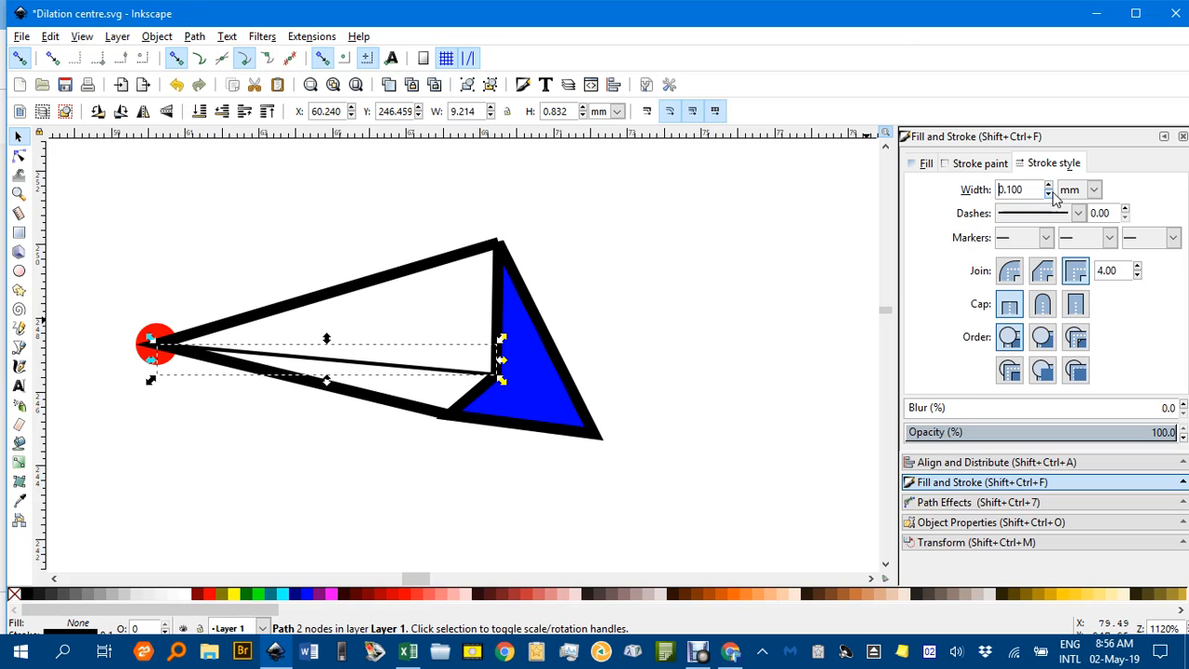
# Set the stroke width of the joined outer lines from the red circle to 0.1 mm
pyautogui.click(724, 211)
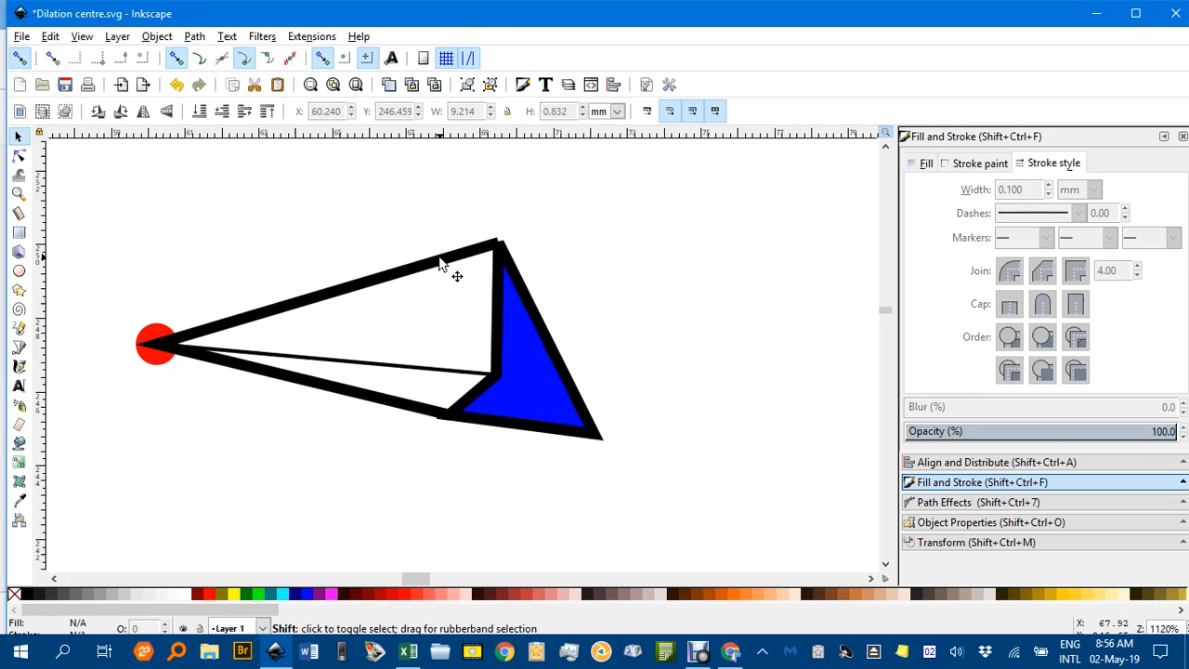
pyautogui.click(449, 267)
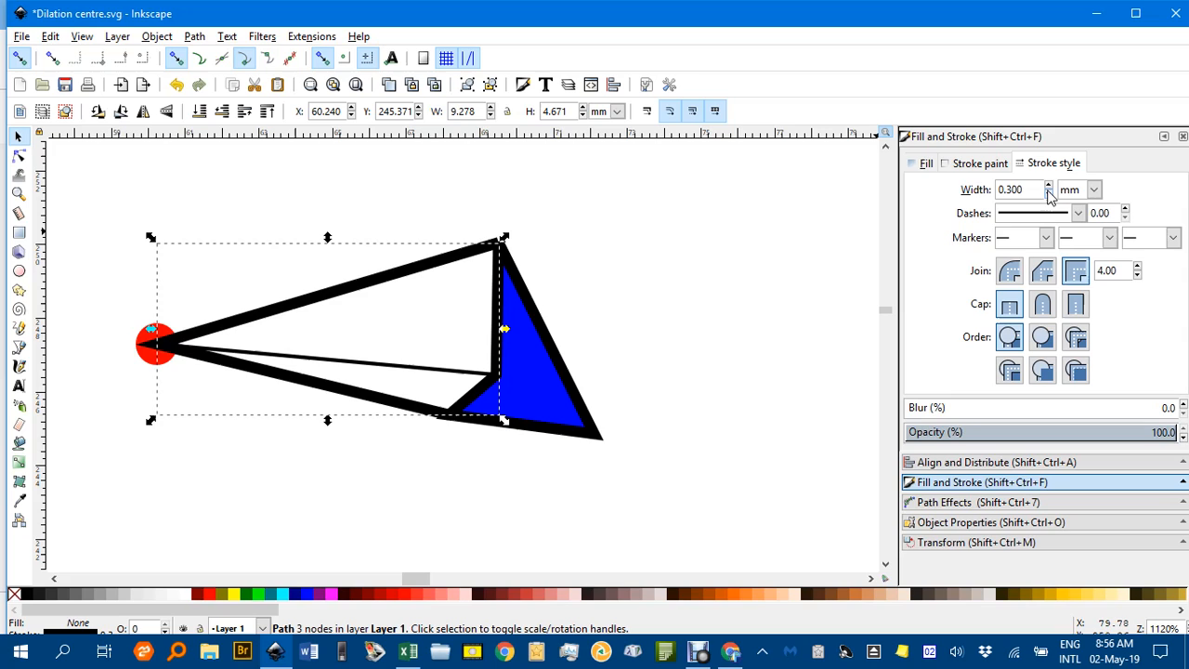
pyautogui.click(1049, 194)
pyautogui.click(1049, 194)
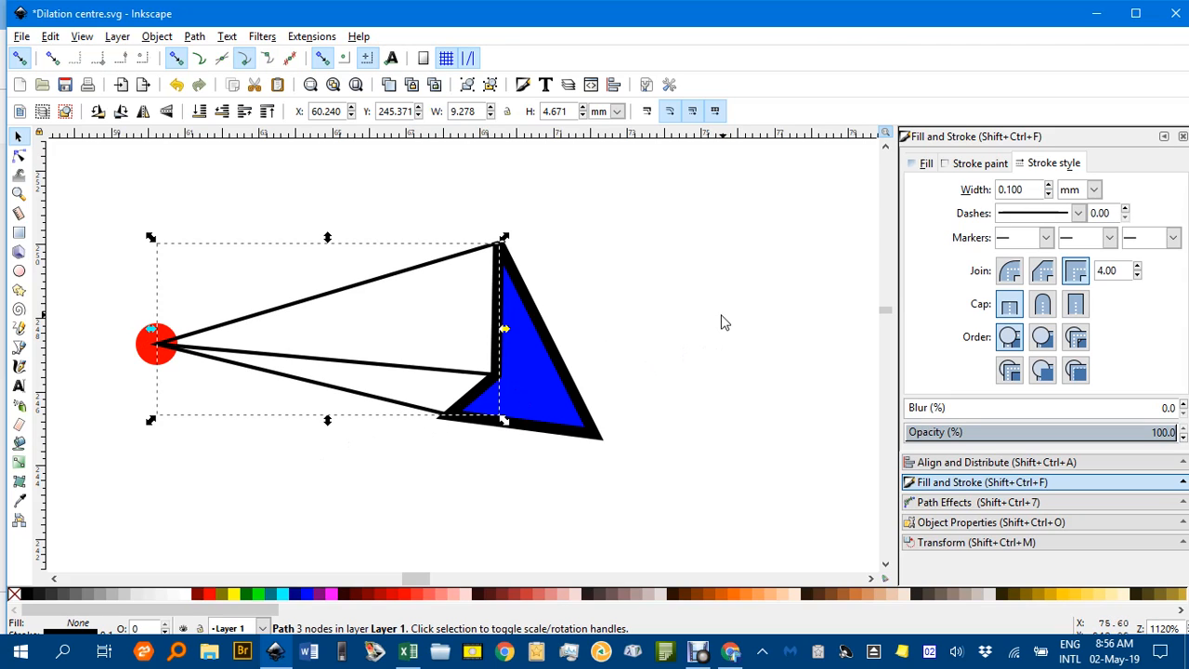
# Apply a medium dashed pattern to the joined outer lines and to the line running to the blue shape's notch
pyautogui.click(1078, 213)
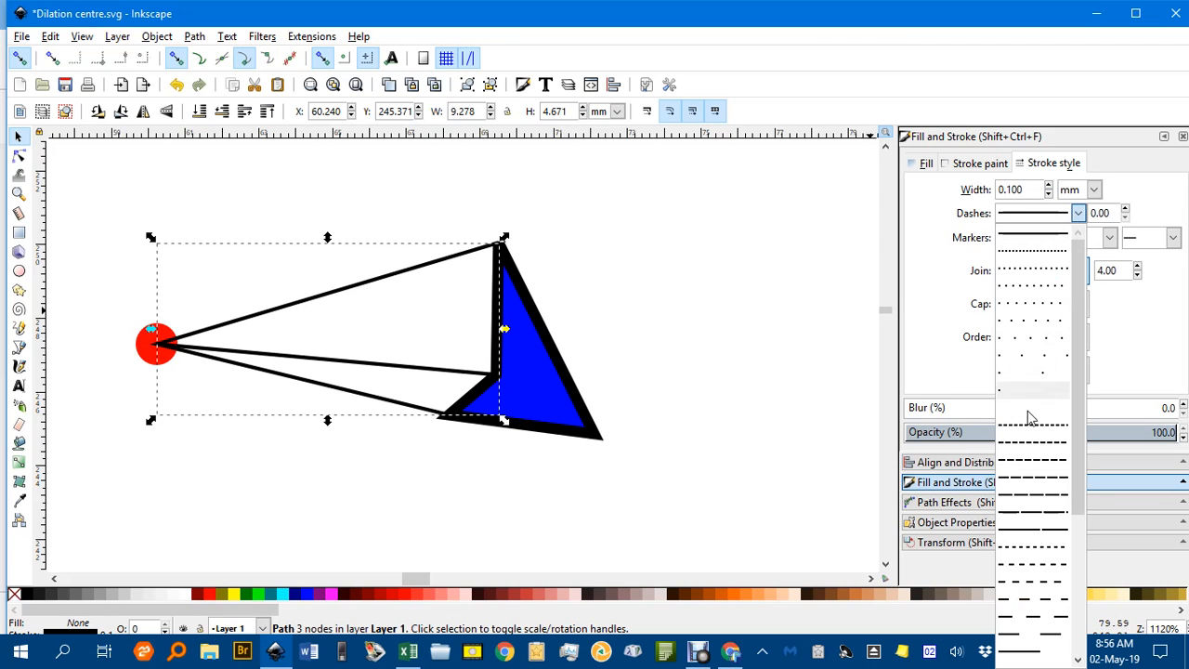
pyautogui.click(1039, 569)
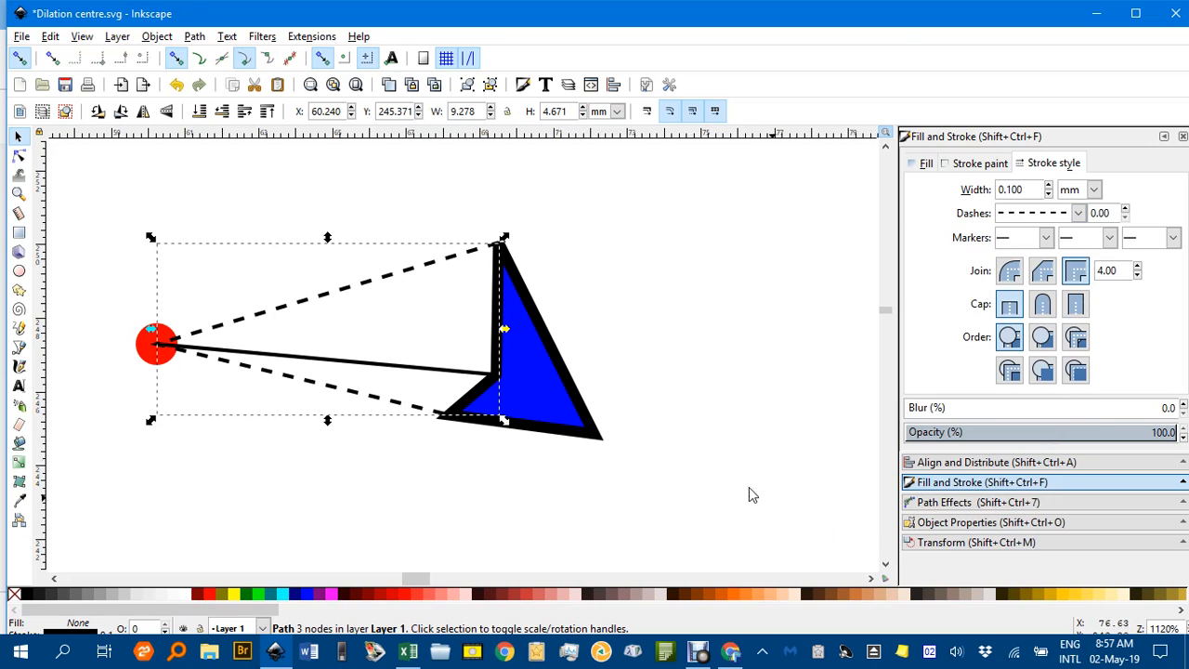
pyautogui.click(391, 368)
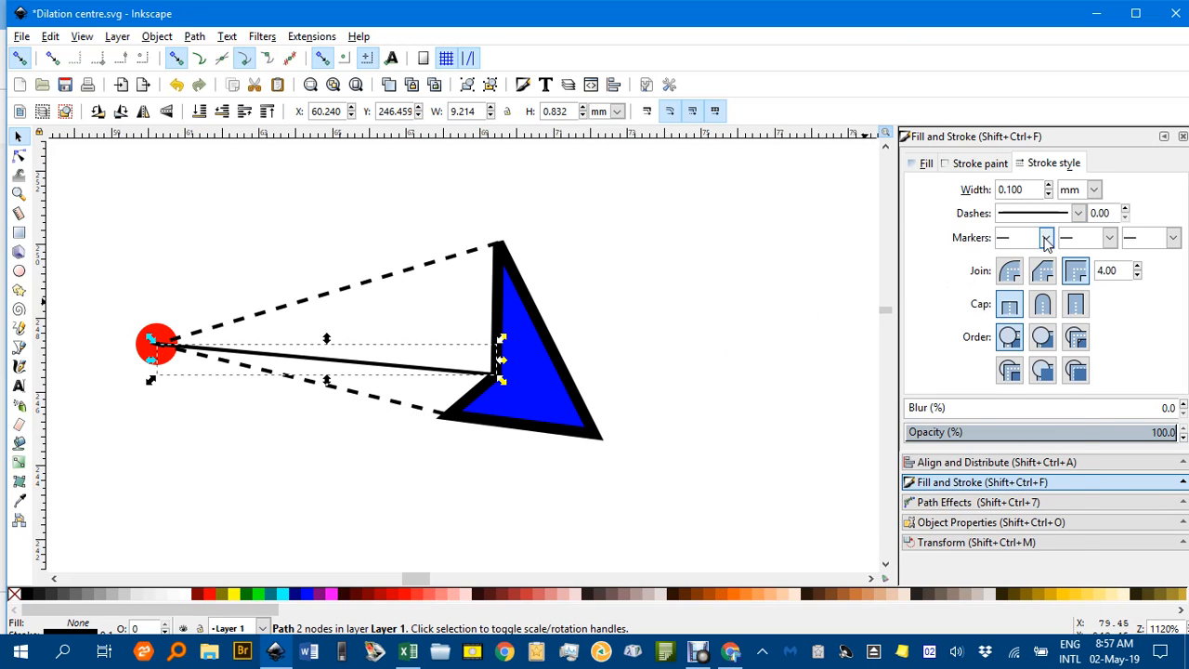
pyautogui.click(1078, 213)
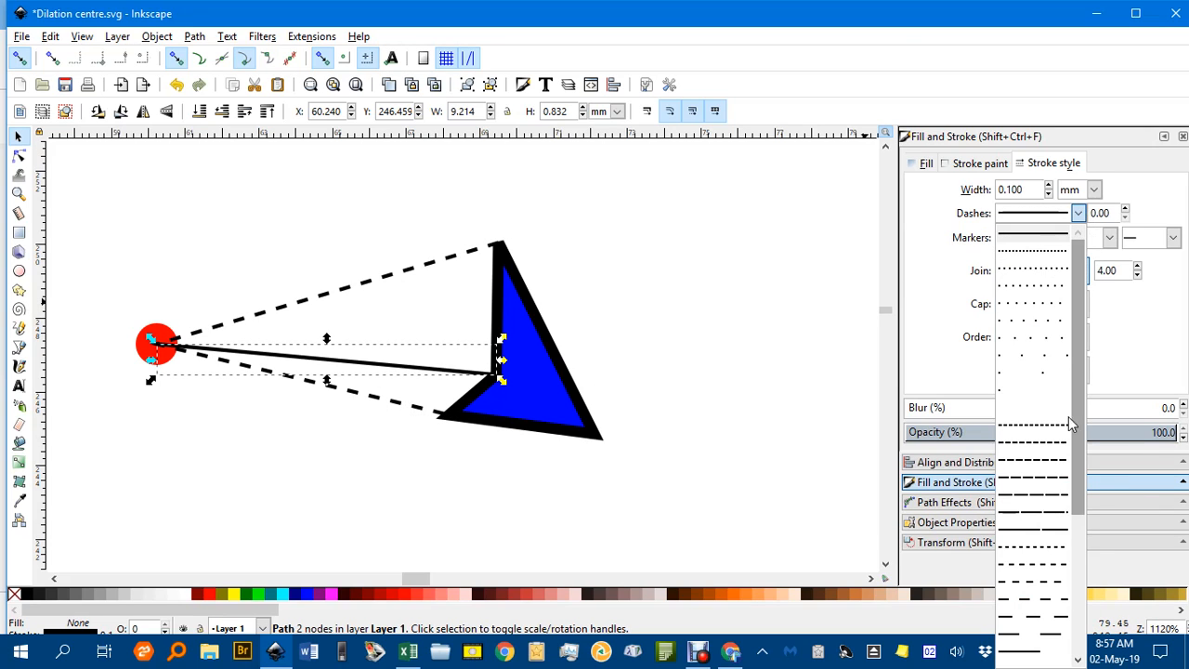
pyautogui.click(1045, 594)
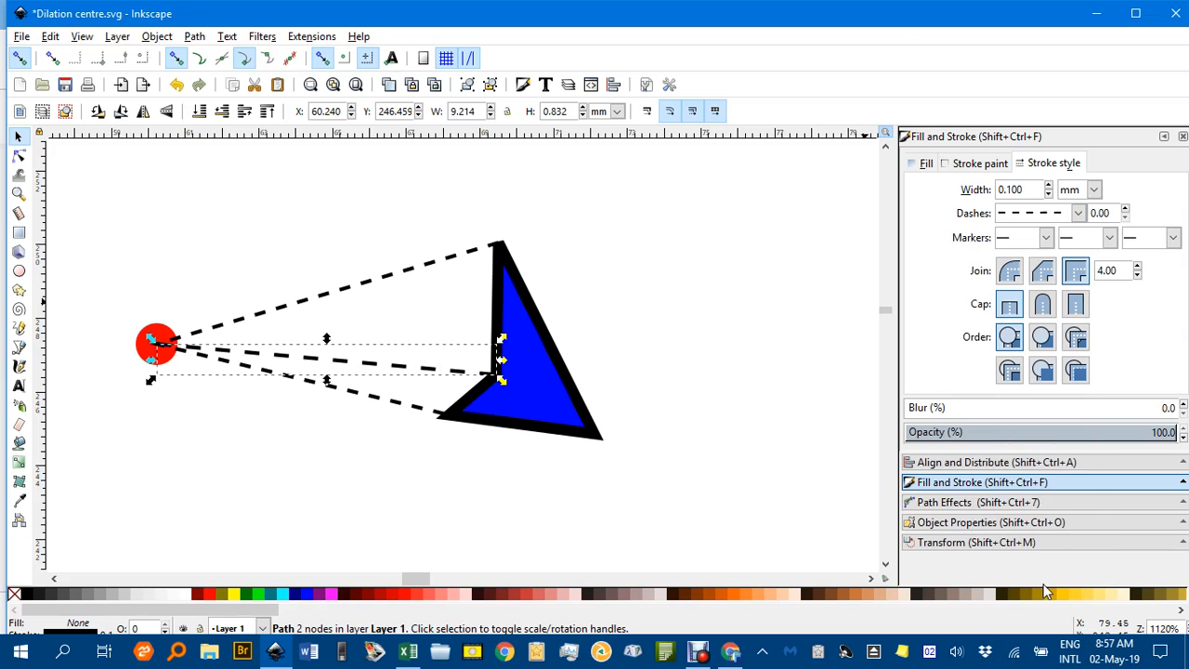
pyautogui.click(723, 480)
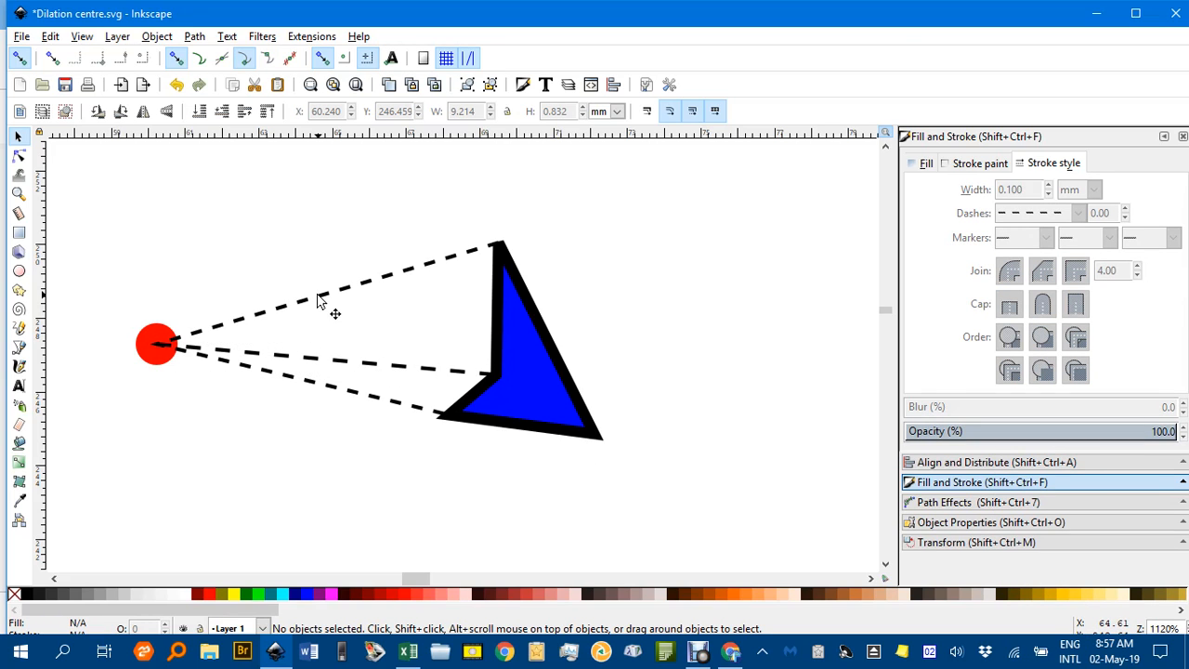
# Group the blue shape with the three dashed guide lines, leaving the red circle out
pyautogui.moveTo(137, 191); pyautogui.dragTo(413, 415)
pyautogui.moveTo(156, 170); pyautogui.dragTo(685, 525)
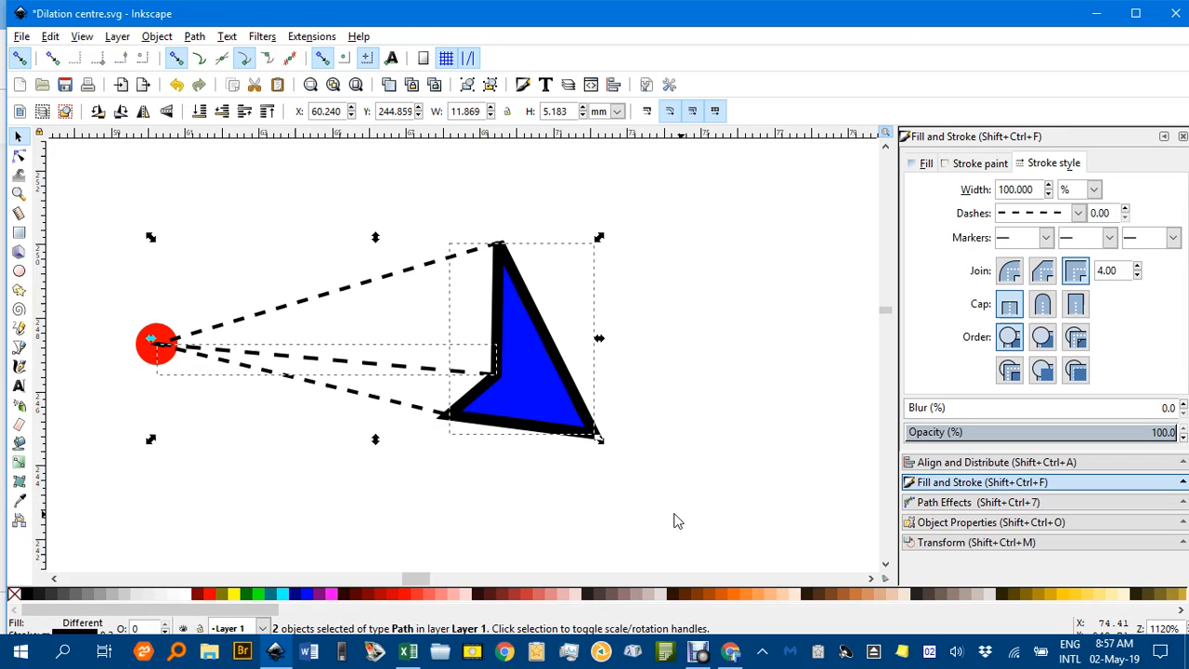
pyautogui.keyDown('shift'); pyautogui.click(331, 296); pyautogui.keyUp('shift')
pyautogui.hotkey('ctrl', 'g')
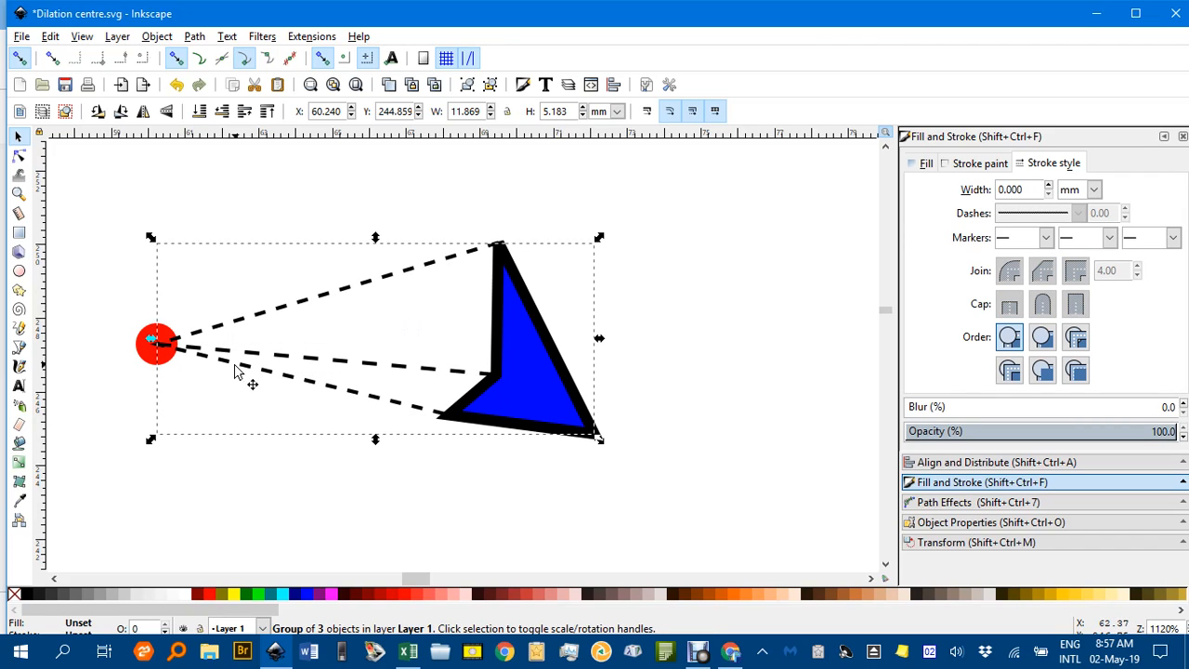
# Scale the group proportionally around its own centre to about 6.5 mm wide and 2.8 mm high
pyautogui.click(438, 457)
pyautogui.click(526, 385)
pyautogui.moveTo(600, 242); pyautogui.dragTo(506, 281)
# Place the group's rotation centre on the red circle's centre, and move the group so the dashed lines' meeting point snaps to that centre
pyautogui.click(454, 335)
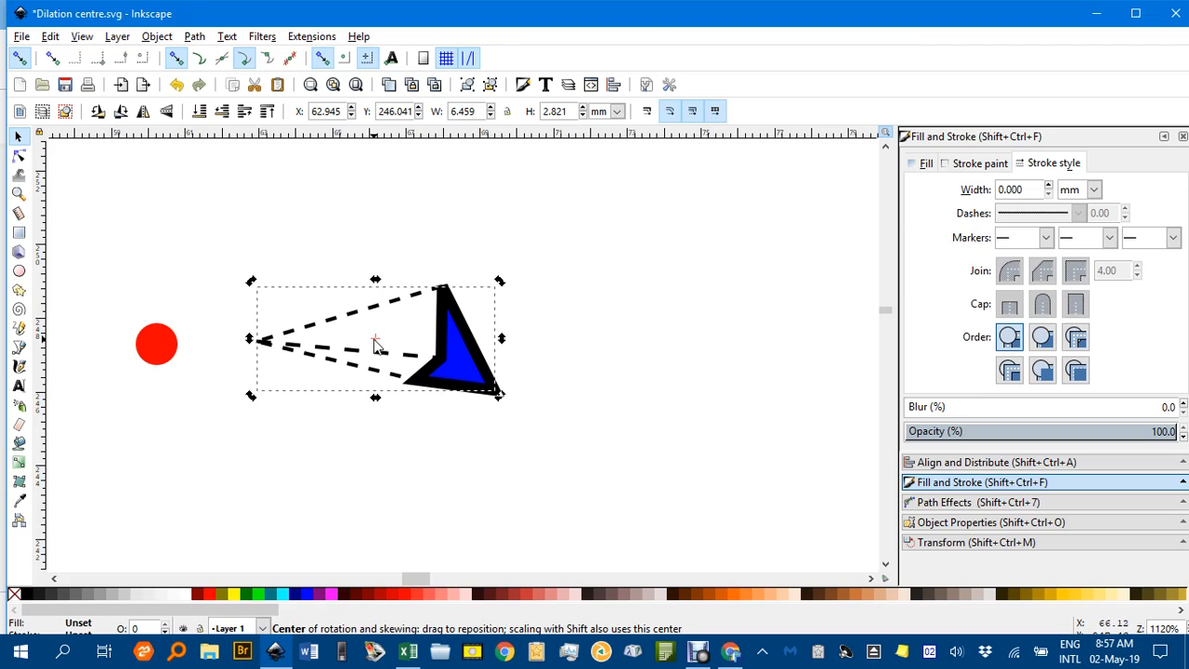
pyautogui.moveTo(375, 340); pyautogui.dragTo(156, 342)
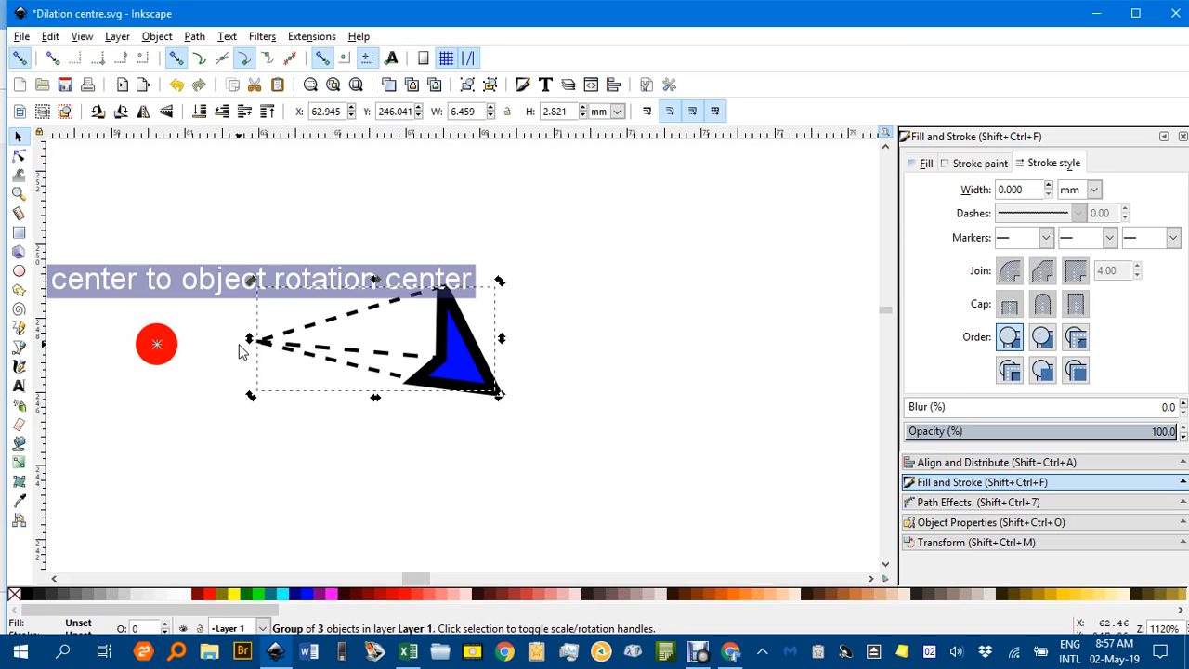
pyautogui.click(271, 393)
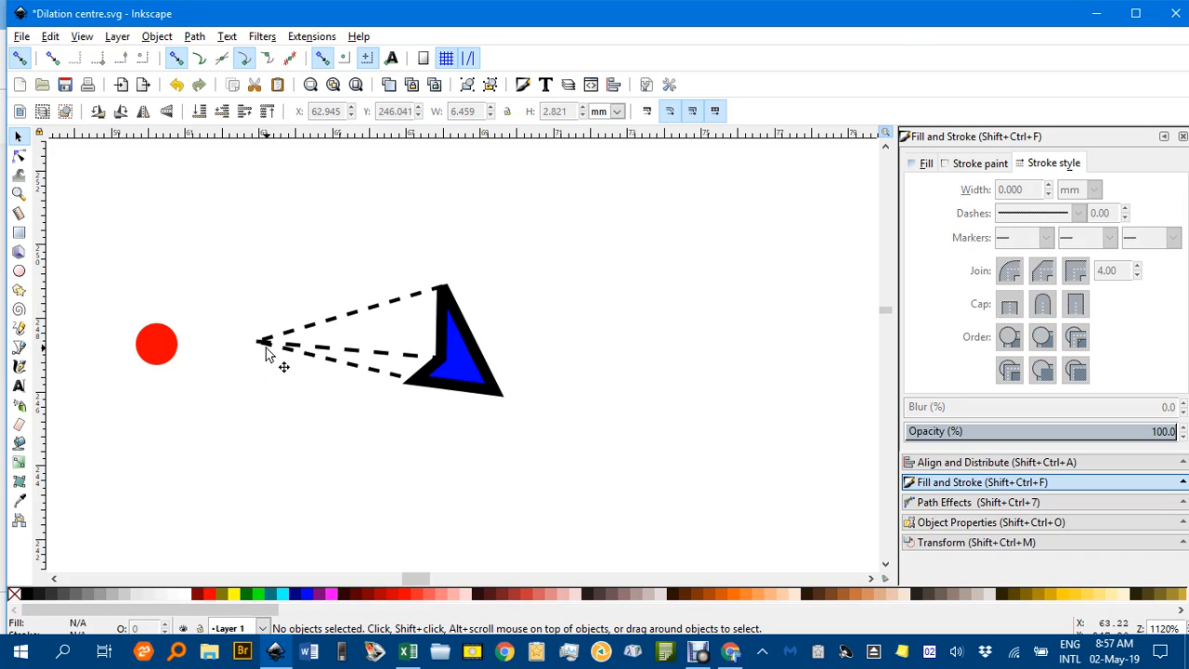
pyautogui.click(265, 346)
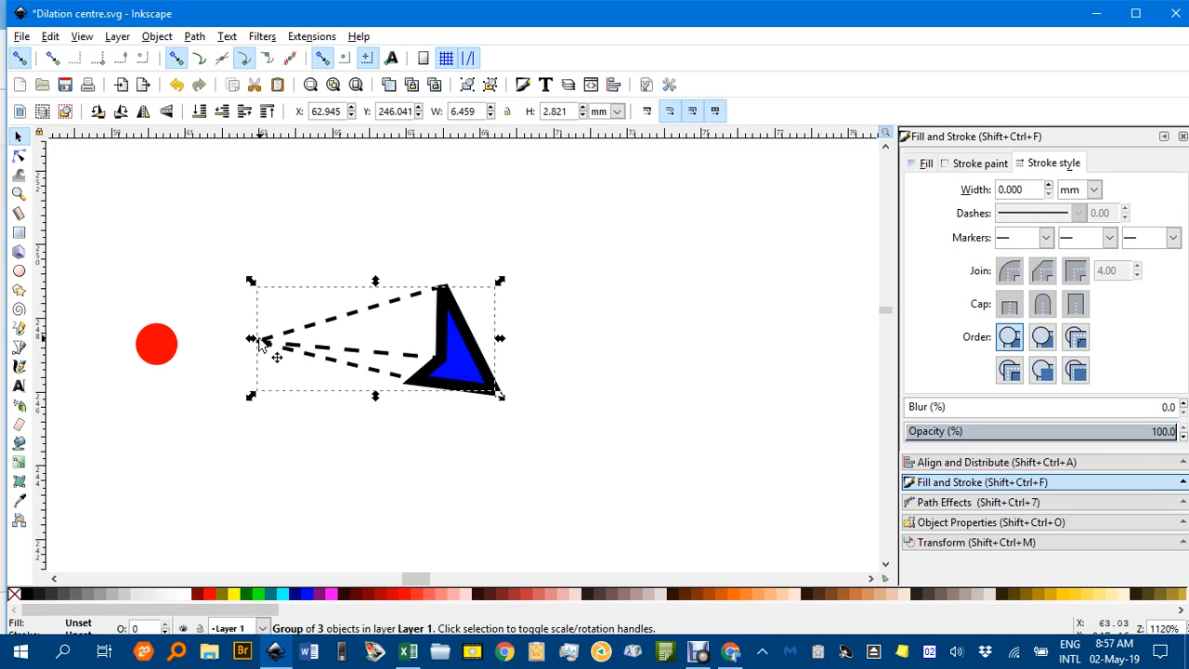
pyautogui.moveTo(263, 344); pyautogui.dragTo(215, 341)
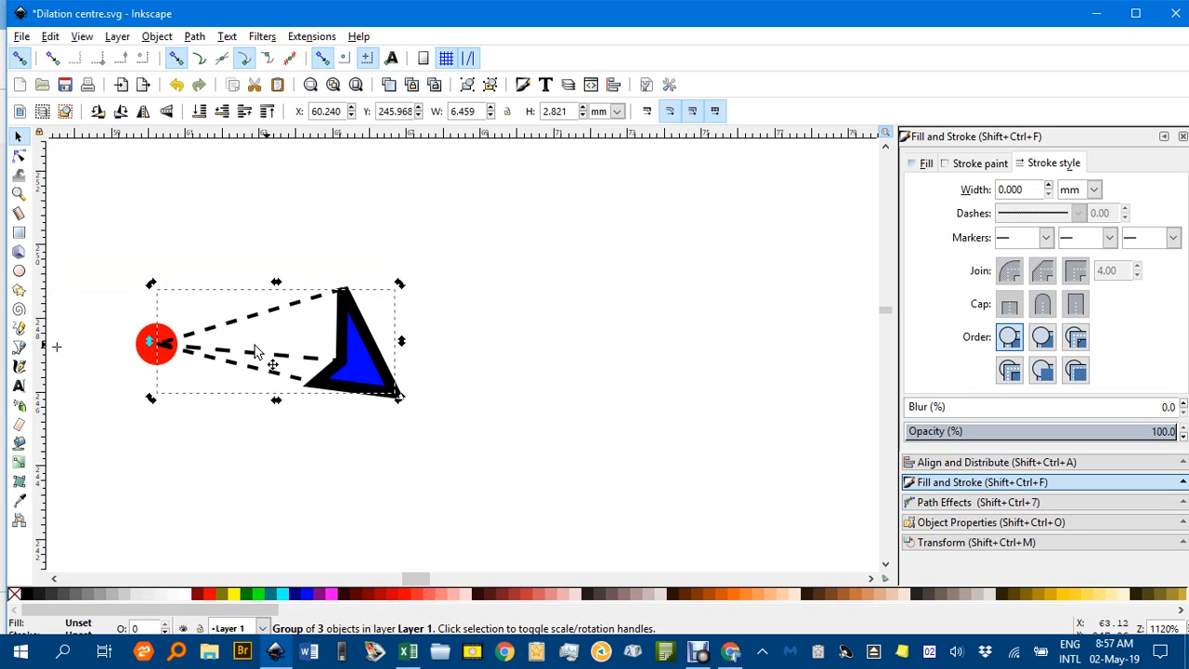
# Reposition the group's rotation centre on the red circle's centre and scale the group proportionally around it to about 16.4 by 7.2 mm
pyautogui.moveTo(53, 346); pyautogui.dragTo(160, 346)
pyautogui.press('Escape')
pyautogui.click(361, 340)
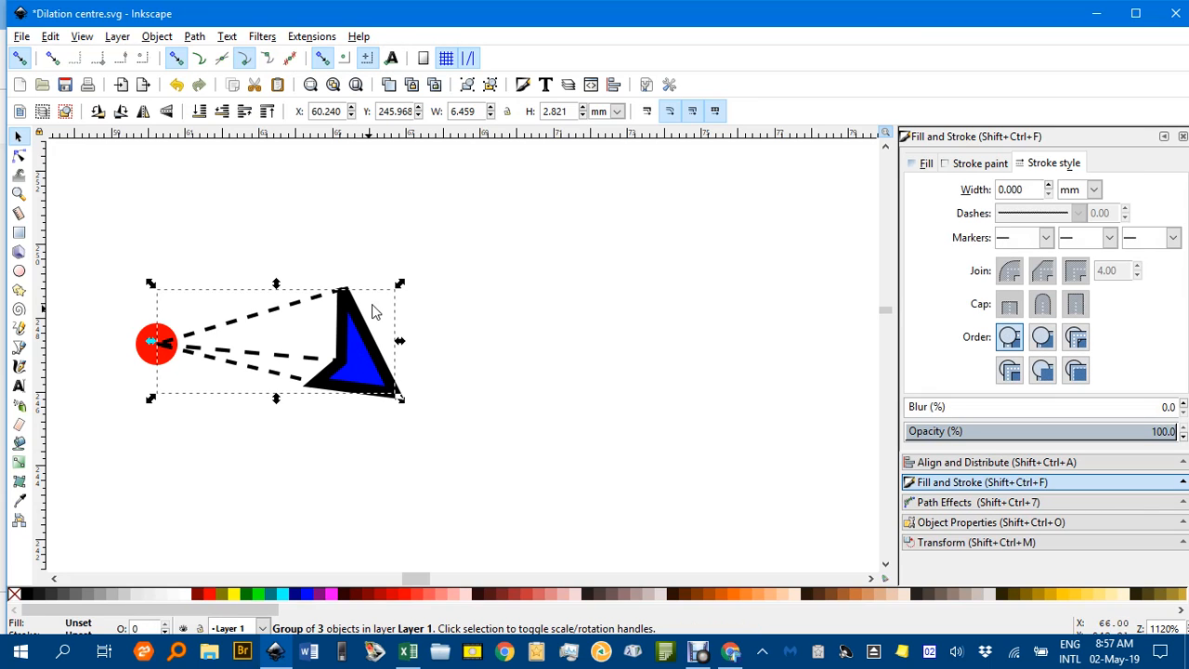
pyautogui.moveTo(400, 284); pyautogui.dragTo(452, 289)
pyautogui.moveTo(410, 281); pyautogui.dragTo(717, 254)
pyautogui.moveTo(539, 253); pyautogui.dragTo(773, 196)
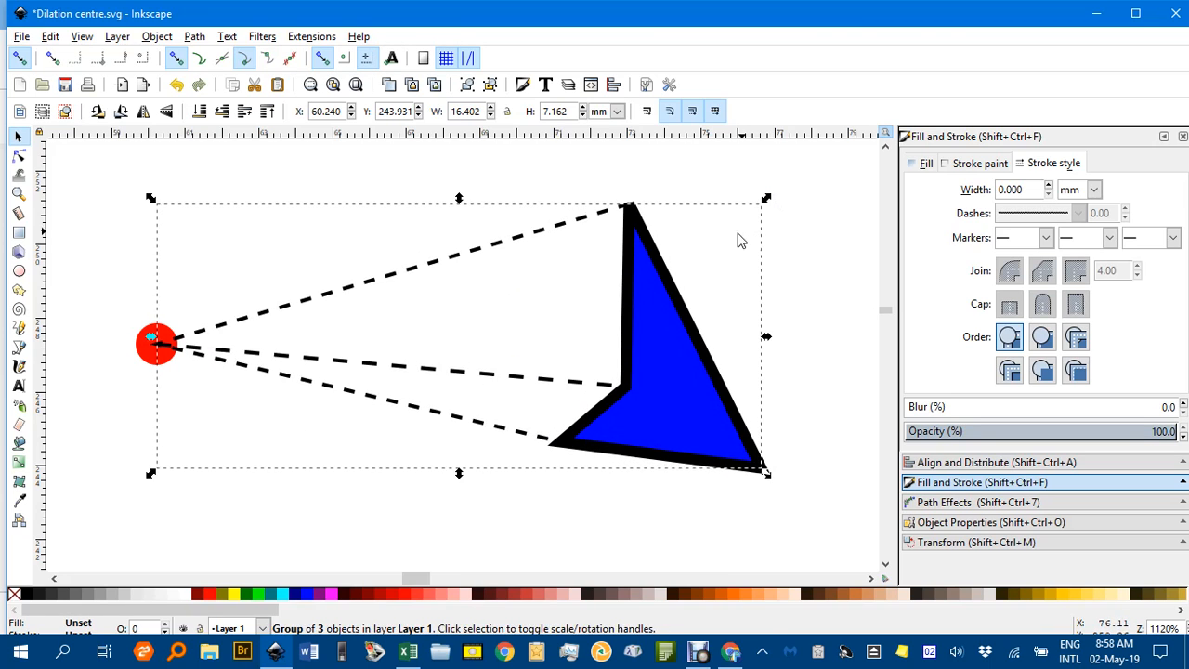